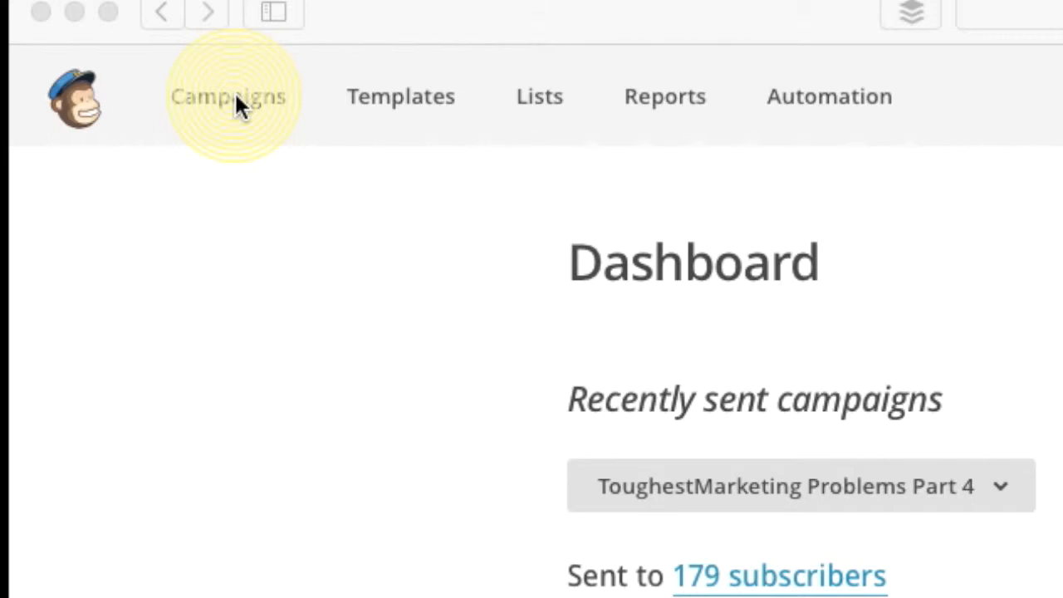
Create a new Regular campaign from the Campaigns page.
left_click(234, 93)
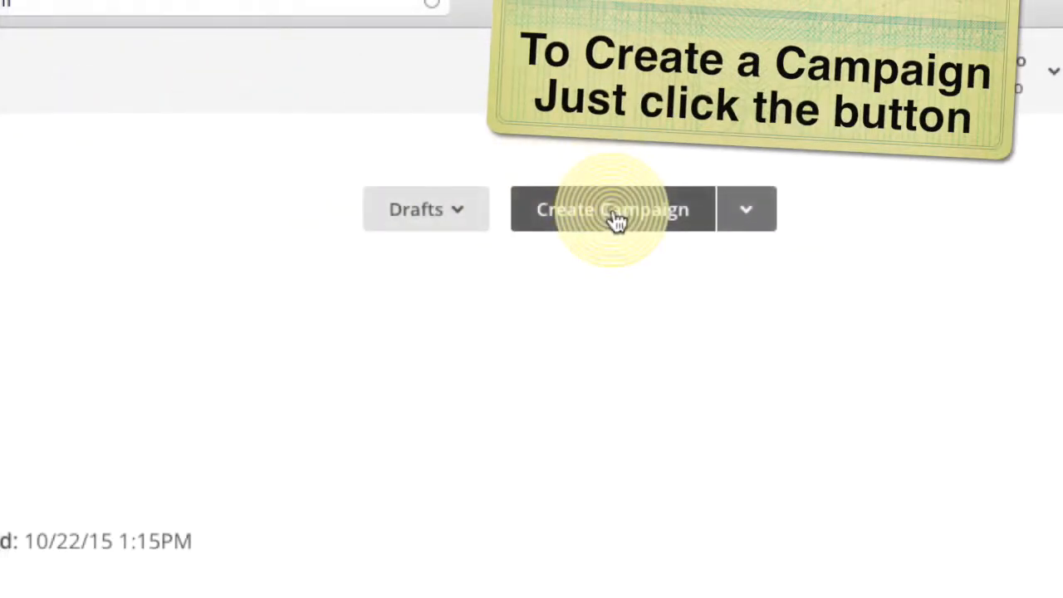
left_click(610, 209)
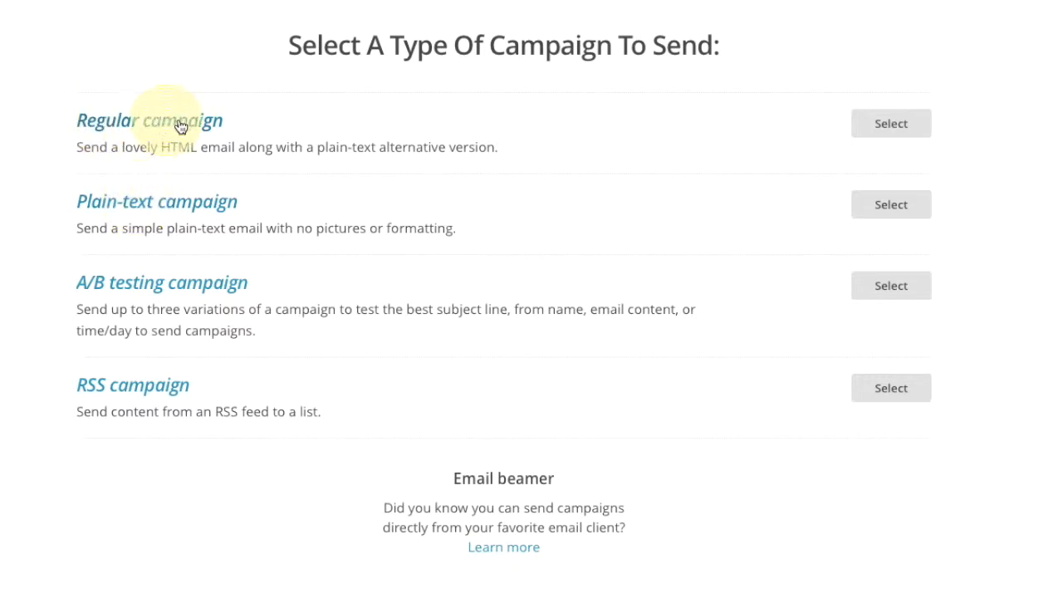
left_click(902, 126)
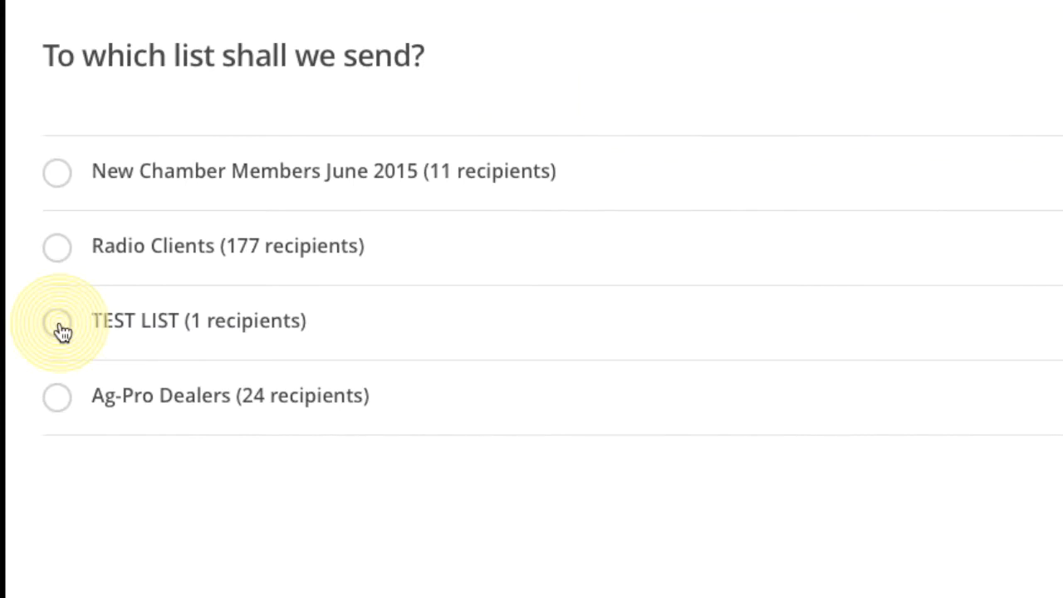
Send the campaign to the entire TEST LIST and continue to the Campaign info form.
left_click(62, 331)
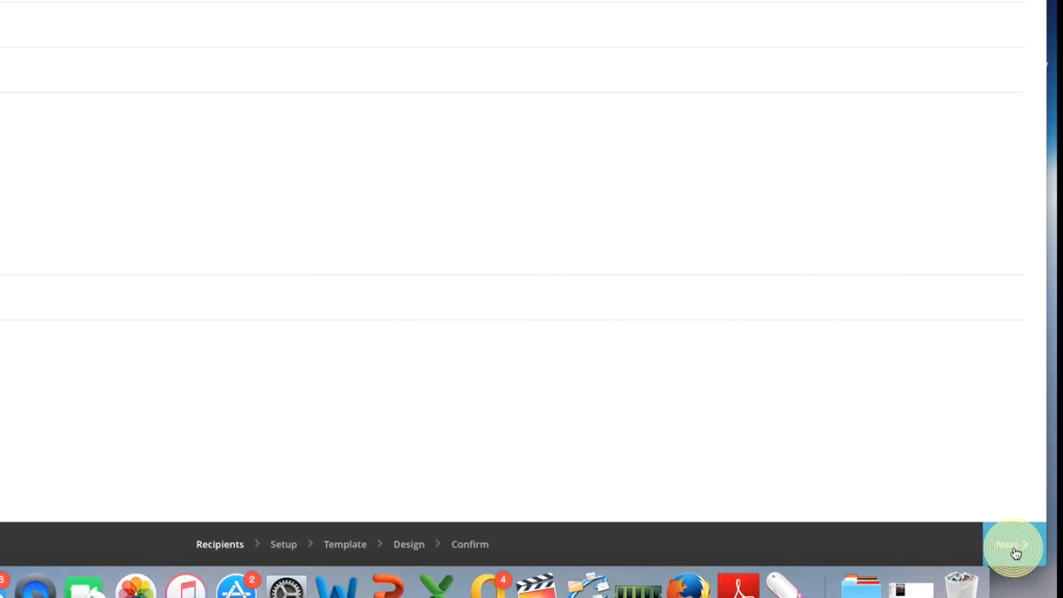
left_click(1015, 552)
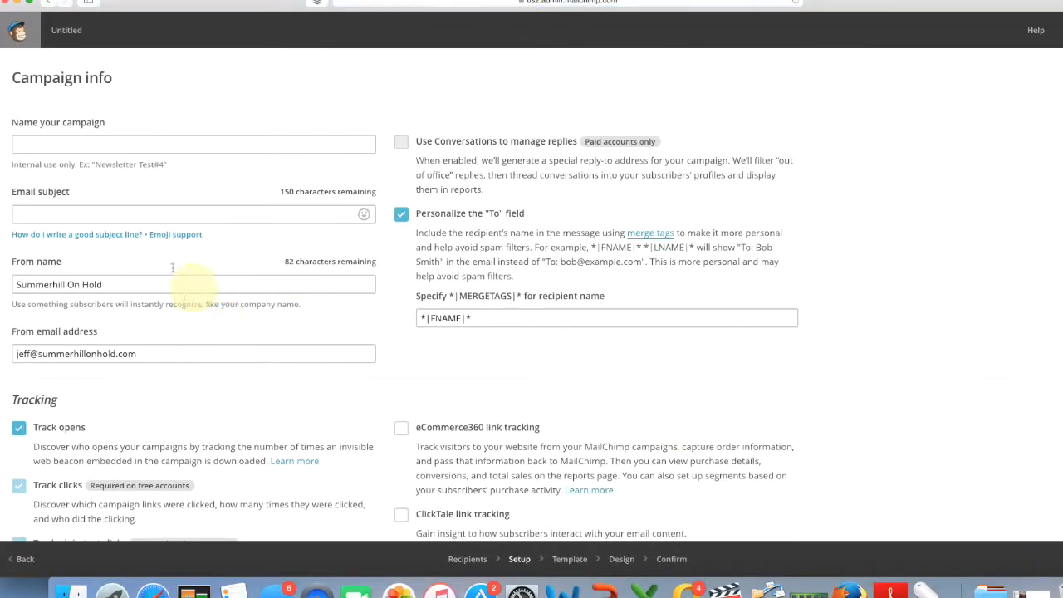
left_click(36, 133)
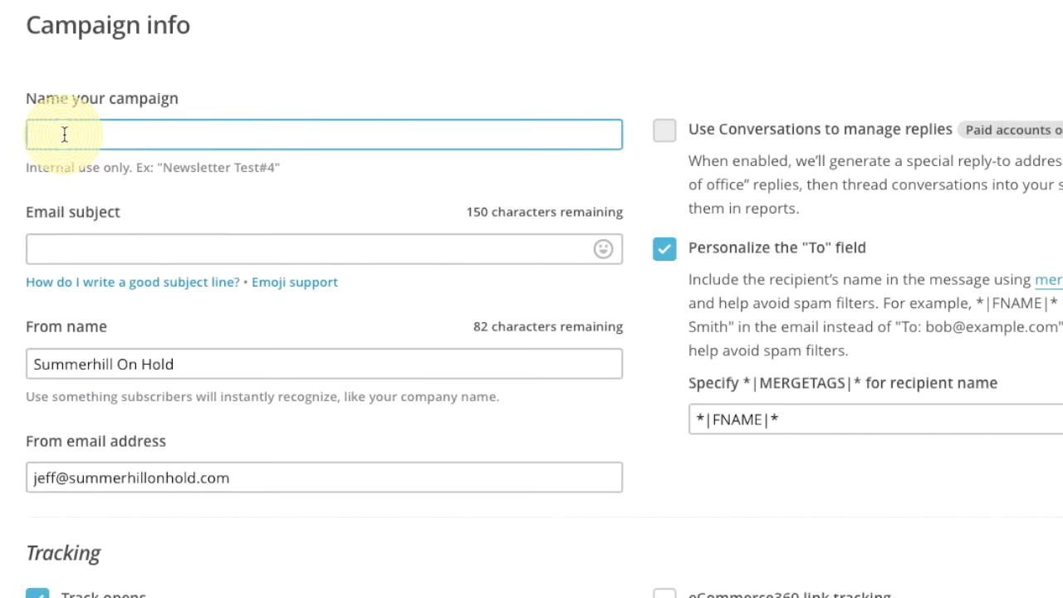
Name the campaign 'ToughestMarketing Problems 4 Test' and enter the RC Cola 98% market share subject line.
type("ToughestMarketing Problems 4 Test")
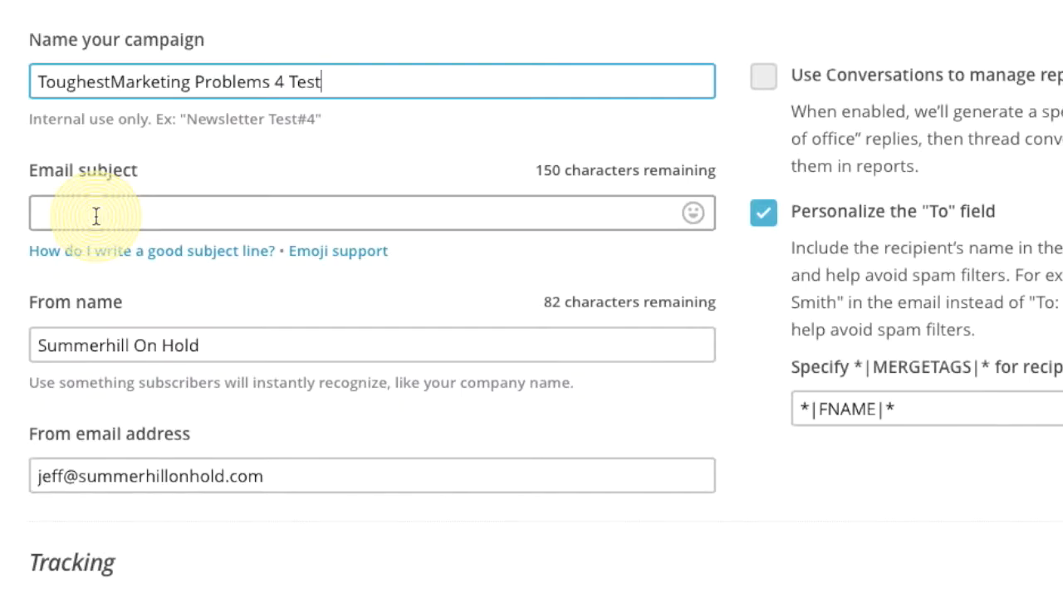
left_click(97, 216)
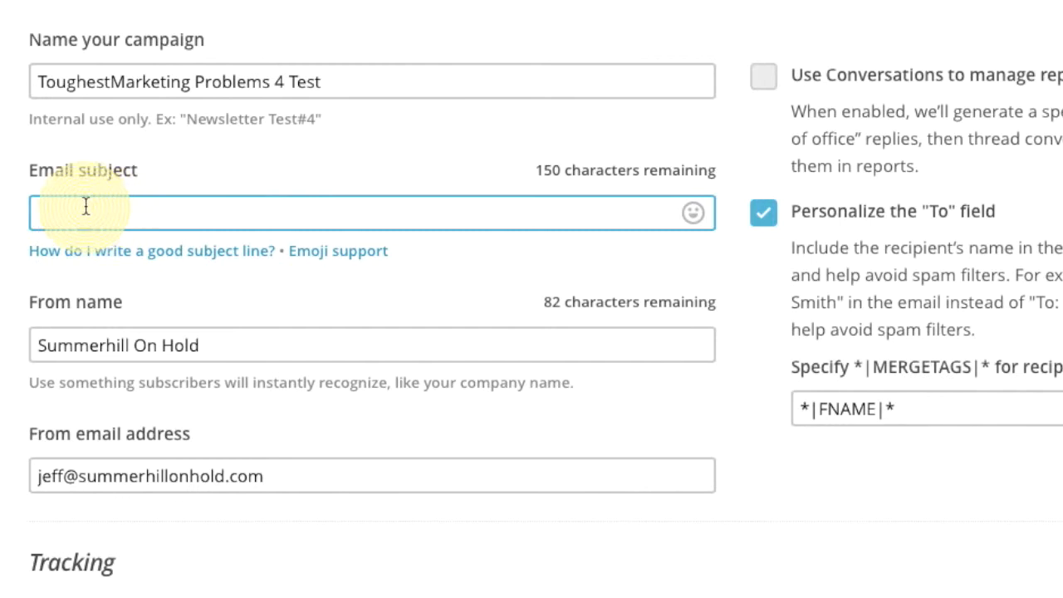
mouse_move(360, 255)
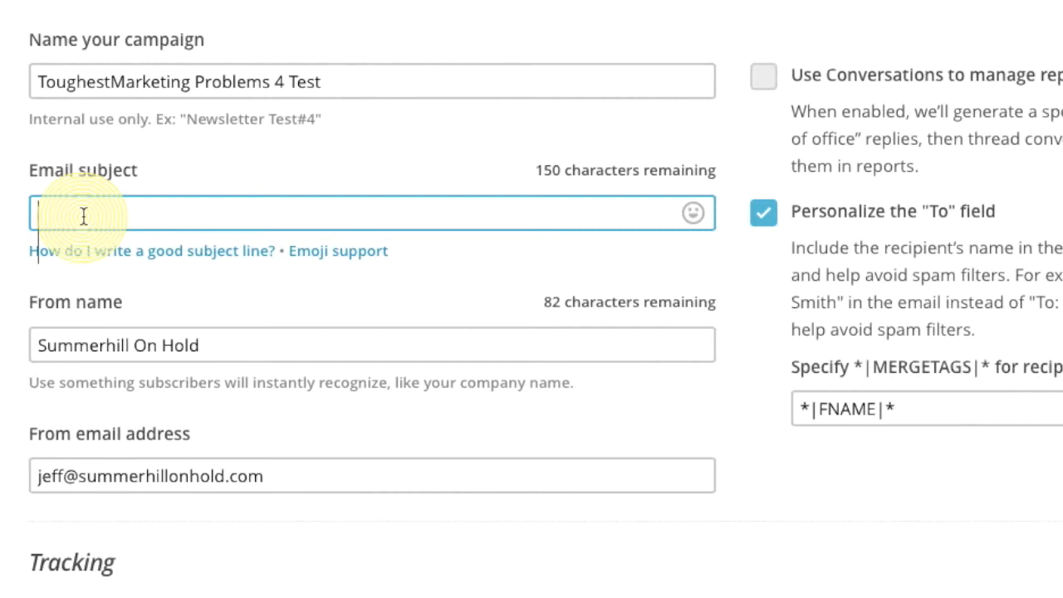
type("What happened that caused RC Cola to loose ")
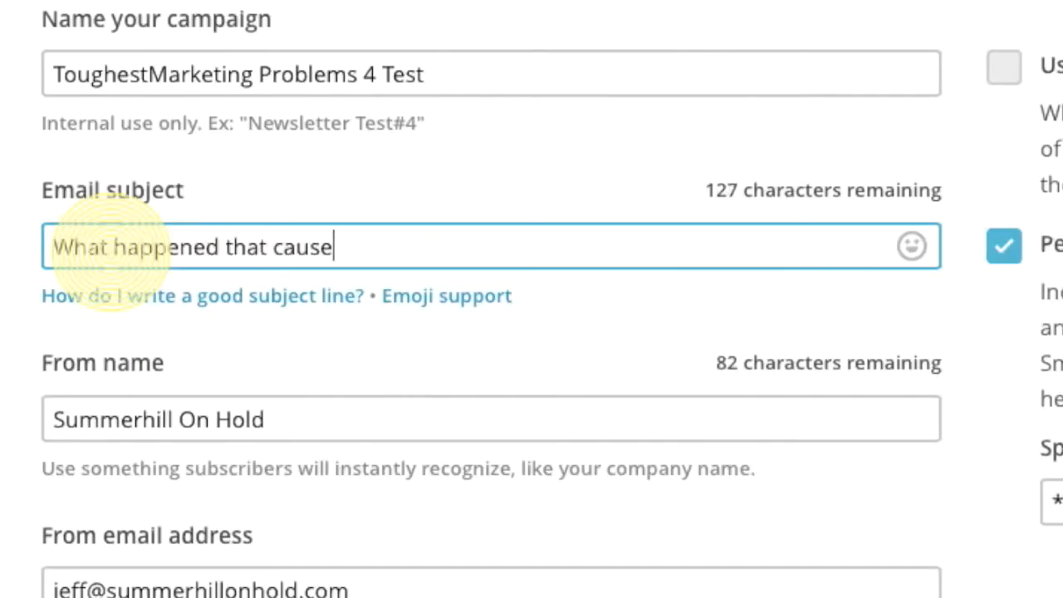
type("98% of their market share?")
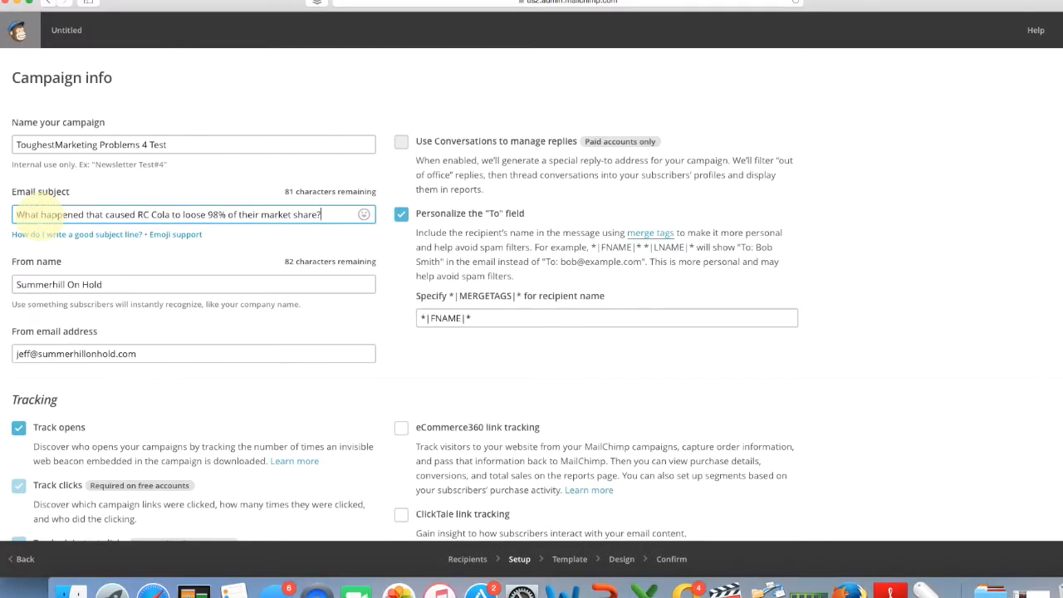
Replace the From name and From email address with the sender's name and e-mail.
left_click_drag(103, 284, 7, 279)
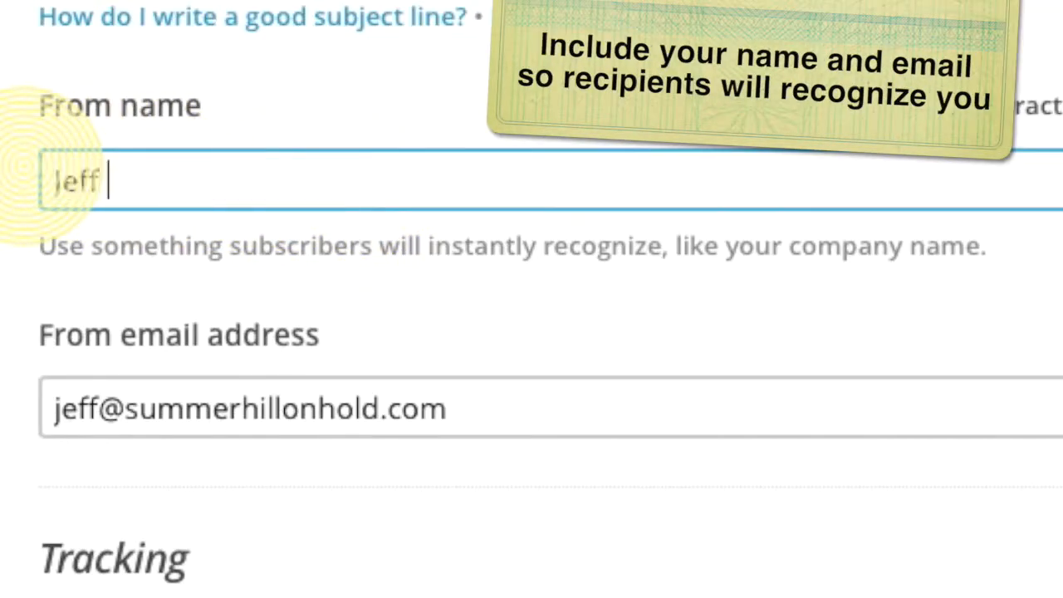
left_click(380, 404)
key("ctrl+a")
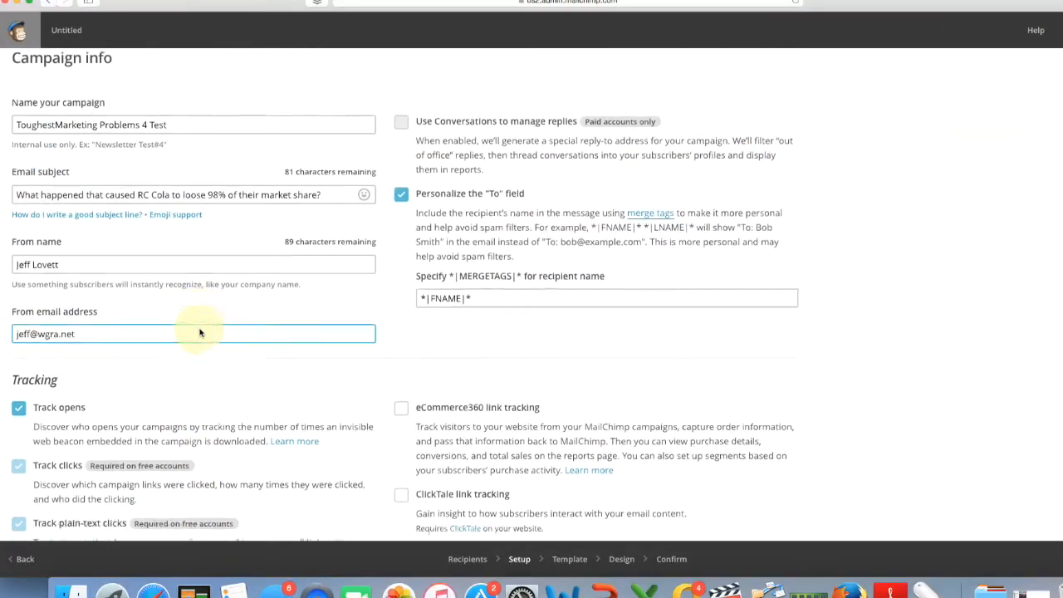
scroll(199, 334, "down", 5)
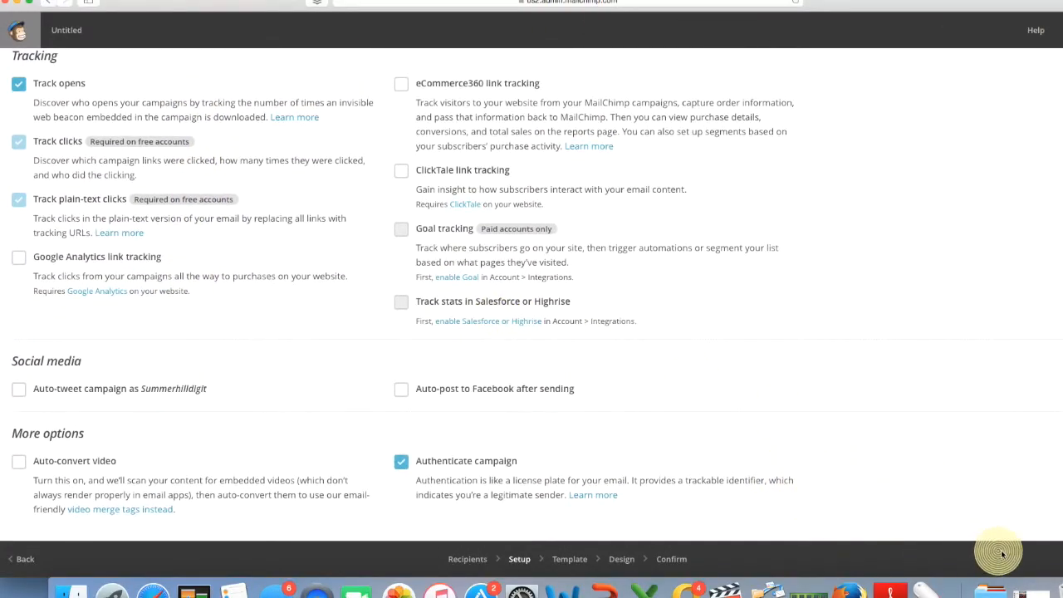
Continue past campaign setup and browse the Basic template layouts.
left_click(997, 553)
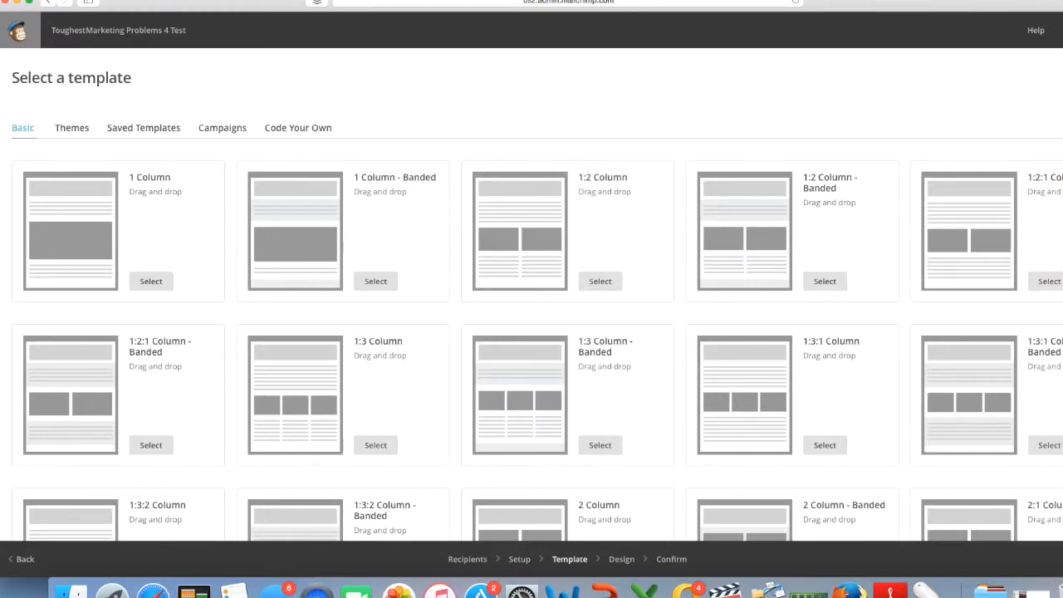
scroll(660, 423, "down", 5)
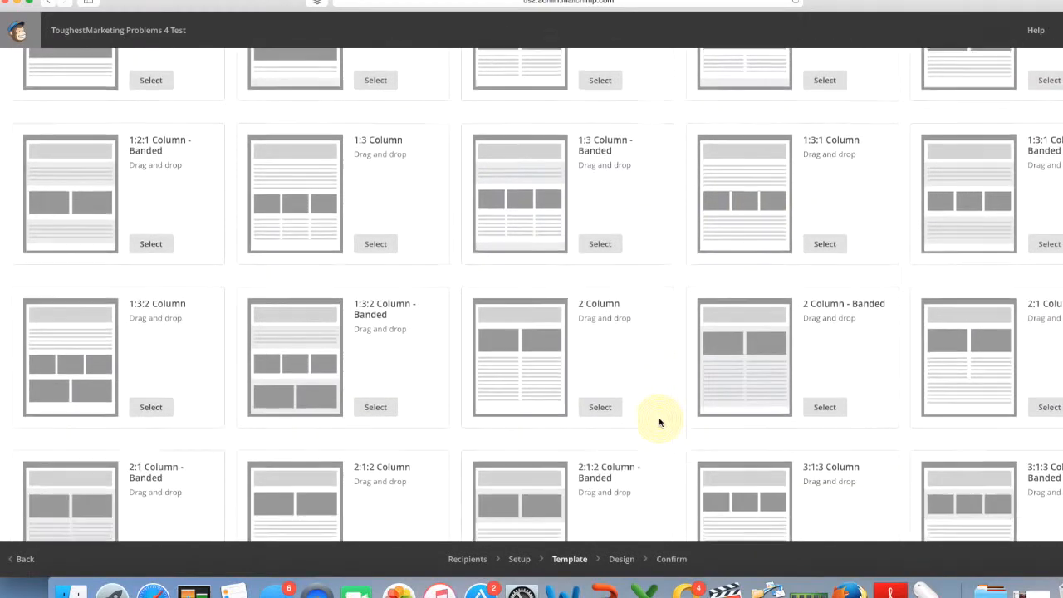
scroll(660, 423, "down", 2)
scroll(660, 423, "up", 4)
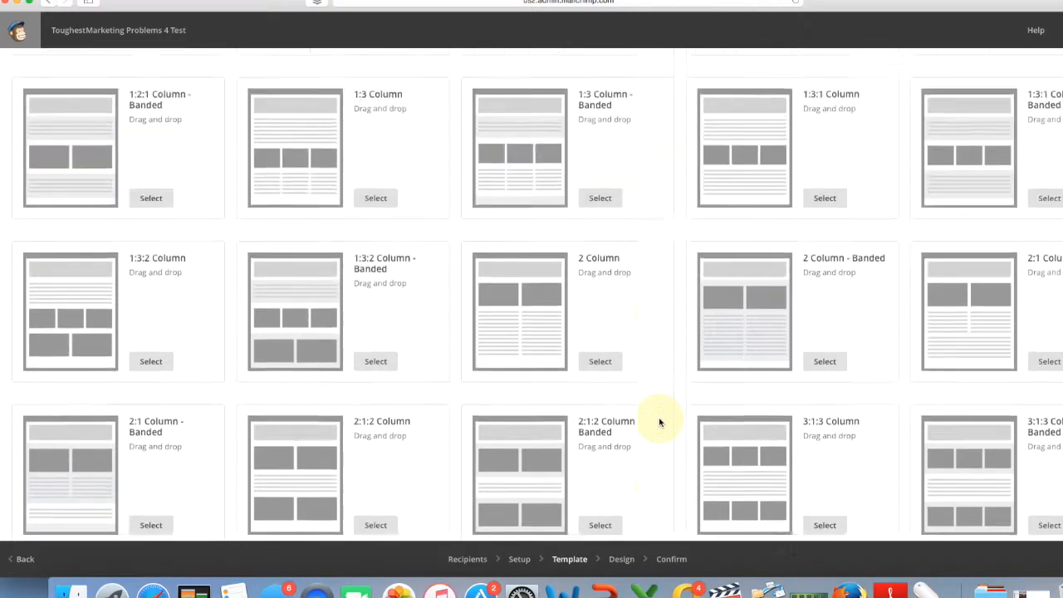
scroll(623, 416, "down", 3)
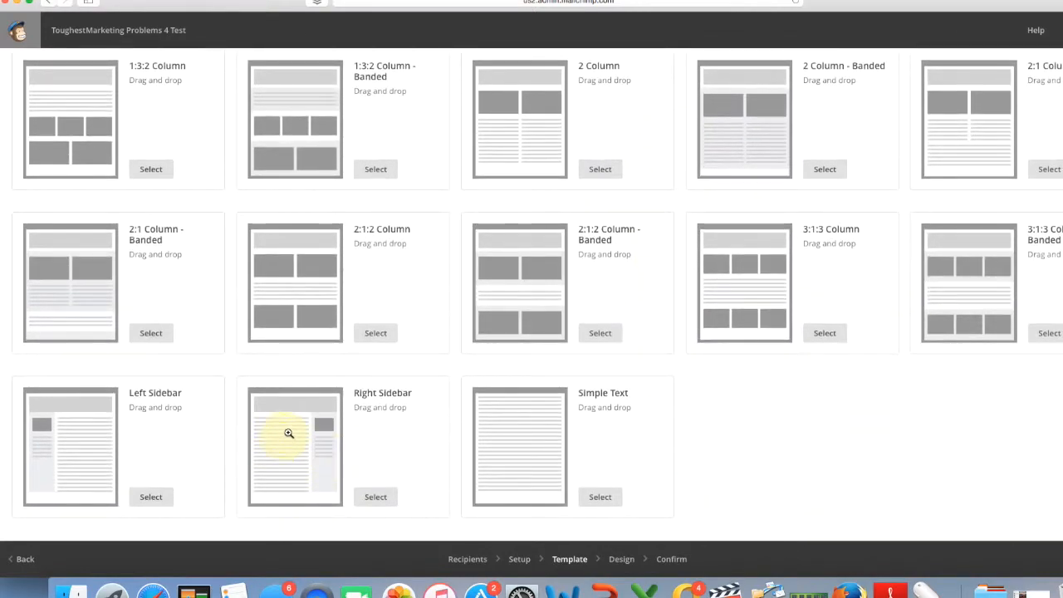
scroll(649, 392, "up", 1)
scroll(649, 393, "up", 3)
scroll(708, 441, "down", 3)
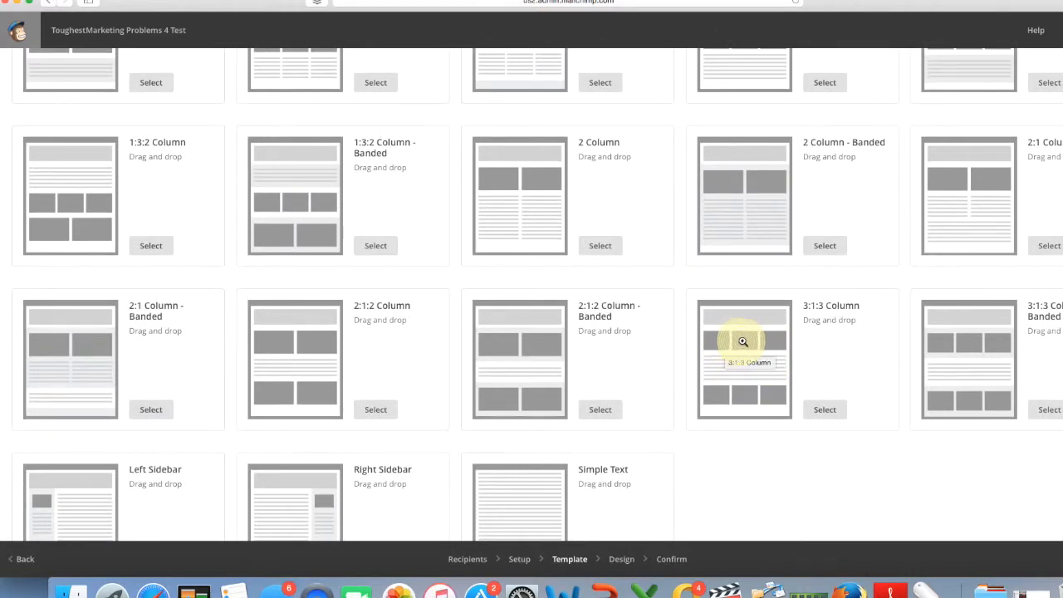
scroll(653, 349, "up", 4)
scroll(653, 349, "up", 2)
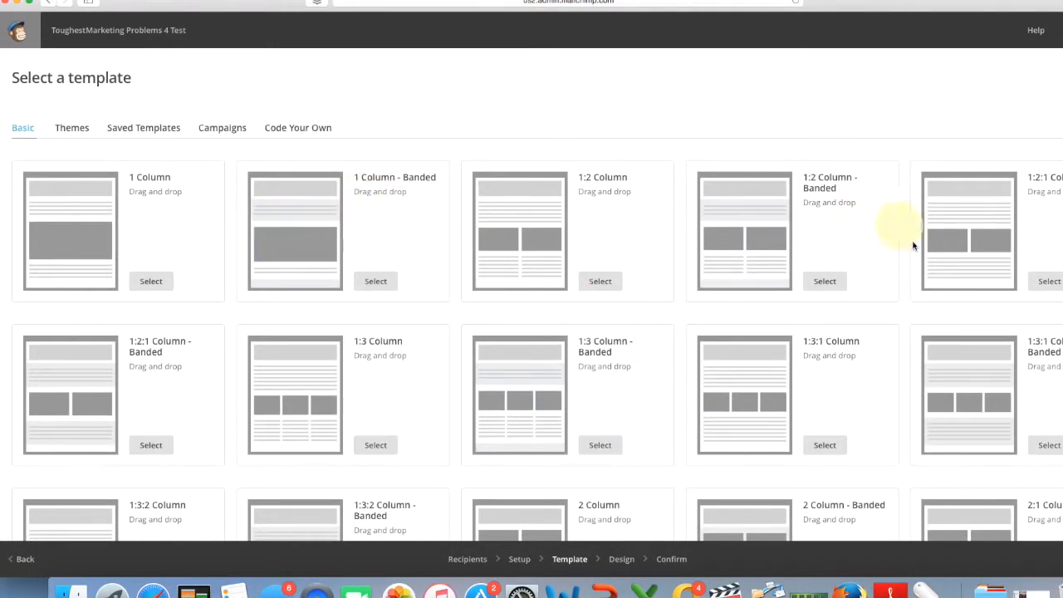
scroll(857, 401, "down", 4)
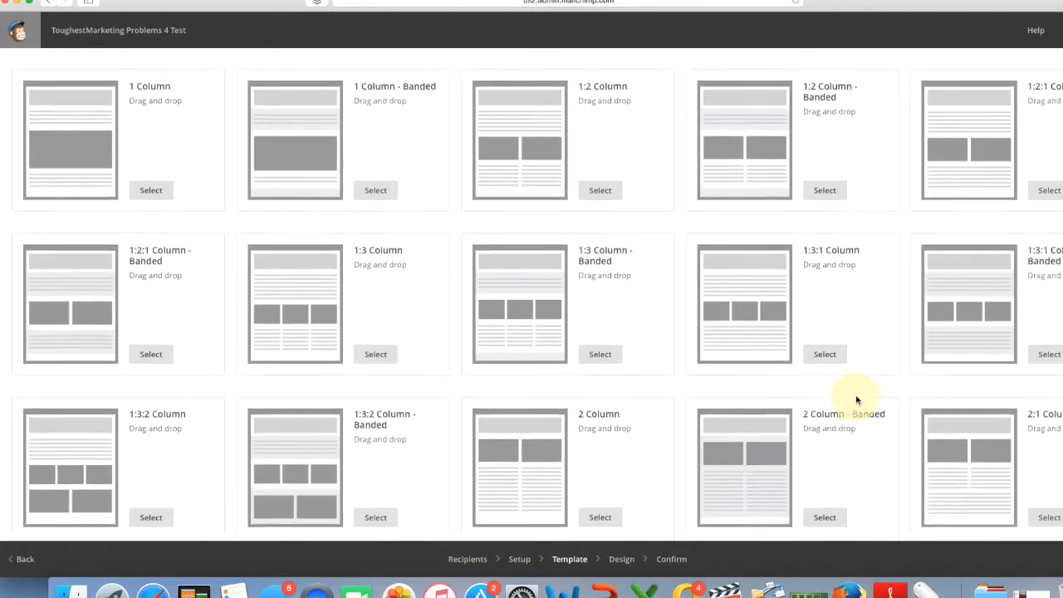
scroll(879, 420, "up", 5)
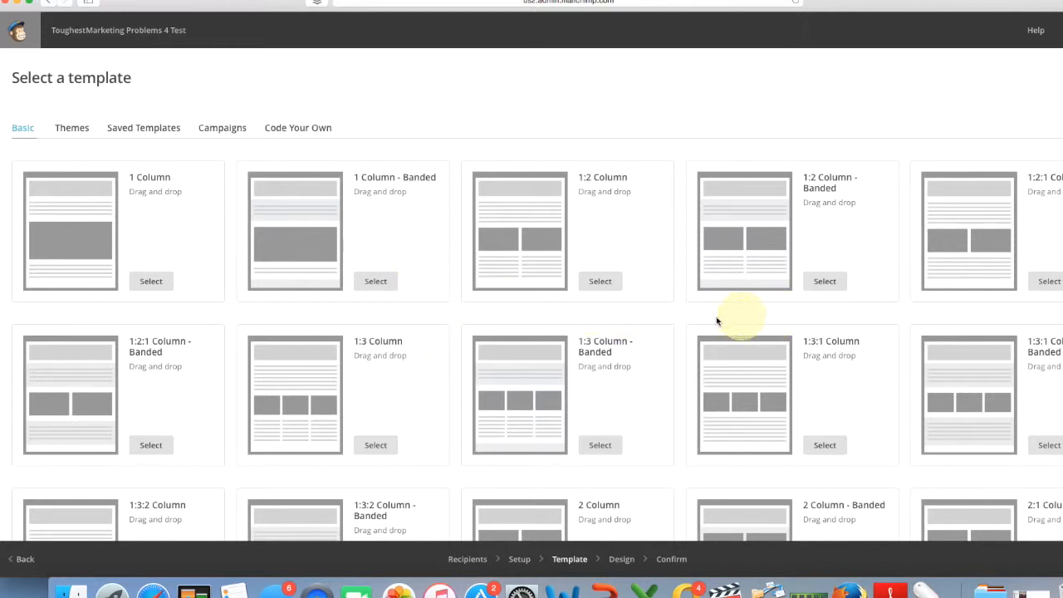
Use the 1 Column - Banded template and set the preheader text to 'What ever happened to RC Cola?'.
left_click(379, 283)
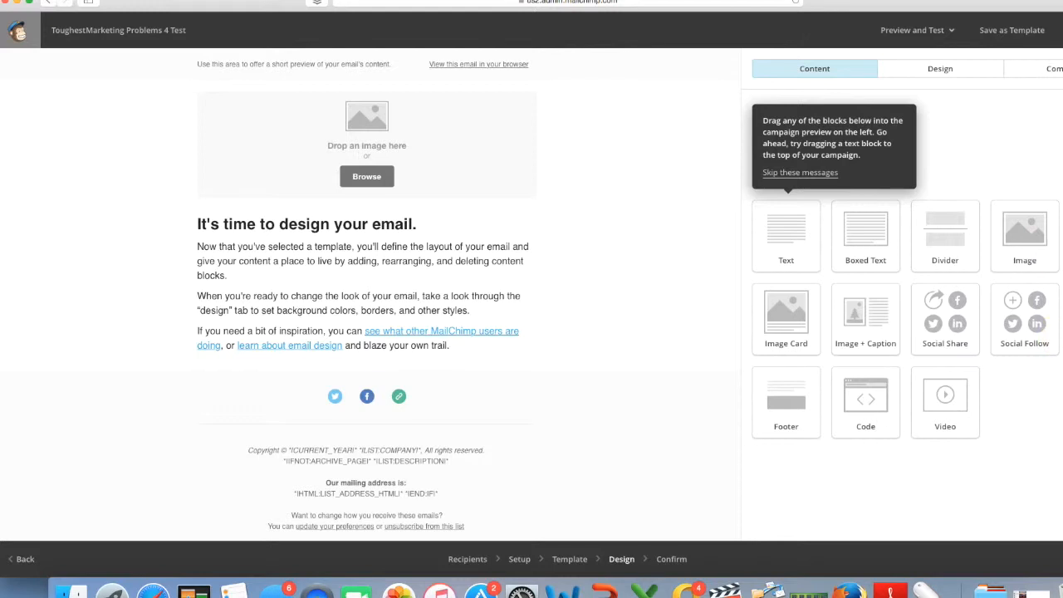
left_click_drag(1030, 382, 1015, 324)
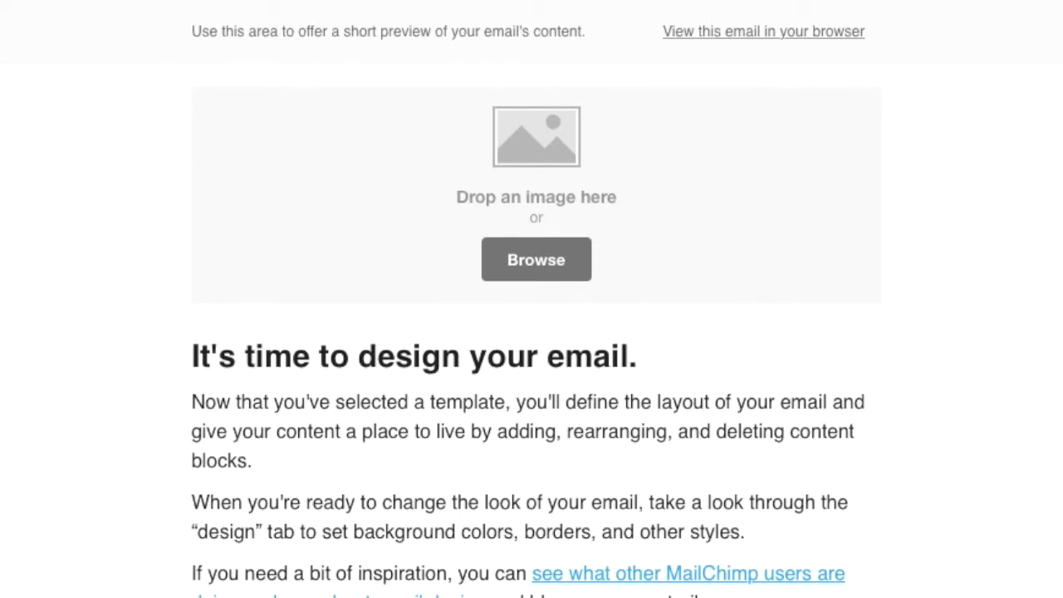
left_click_drag(499, 47, 380, 40)
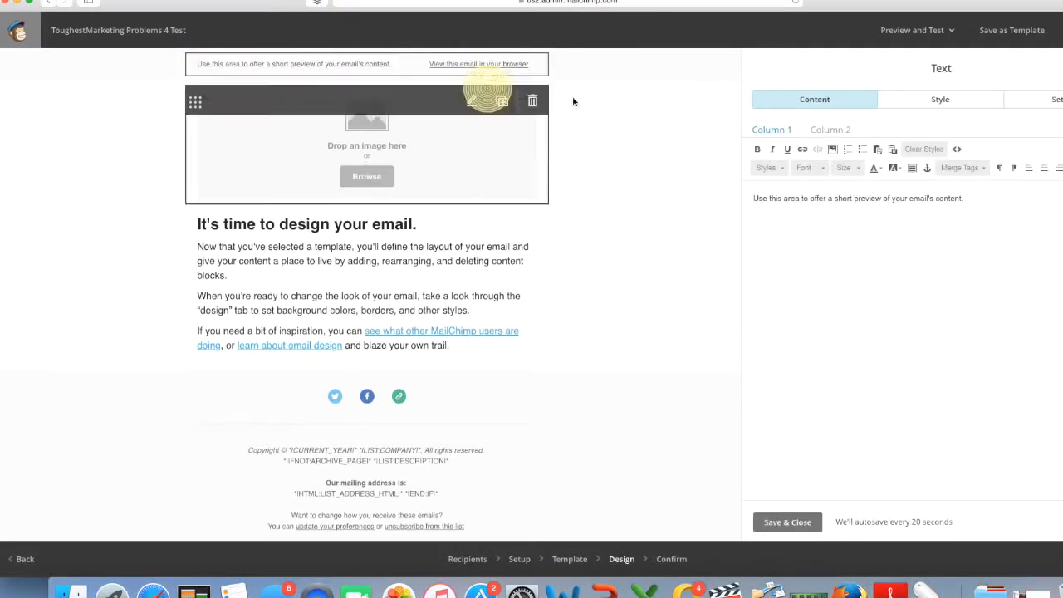
left_click_drag(974, 198, 753, 191)
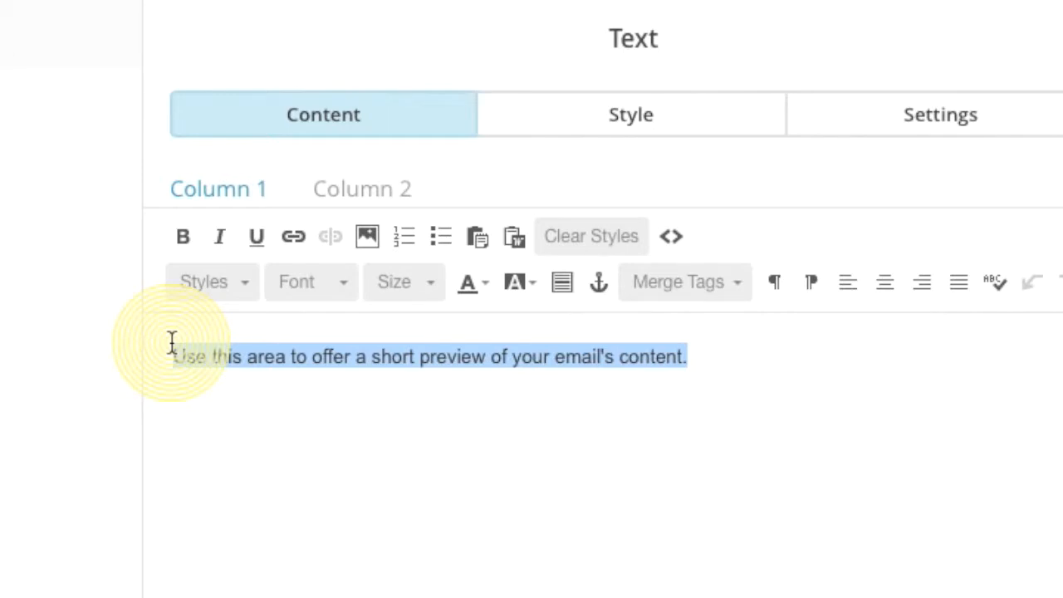
type("What ever happened to RC Col")
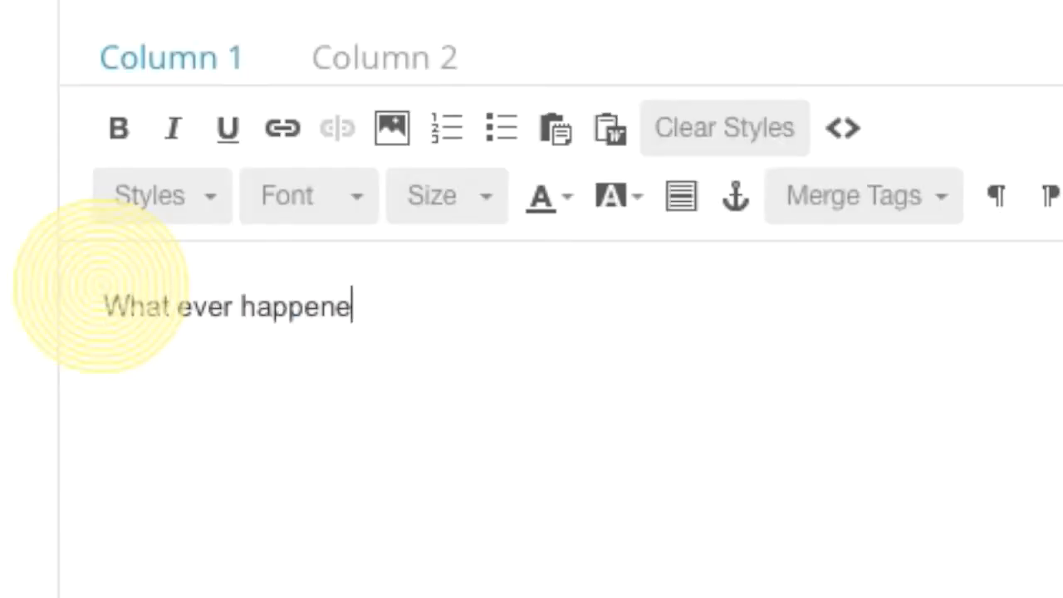
type("a?")
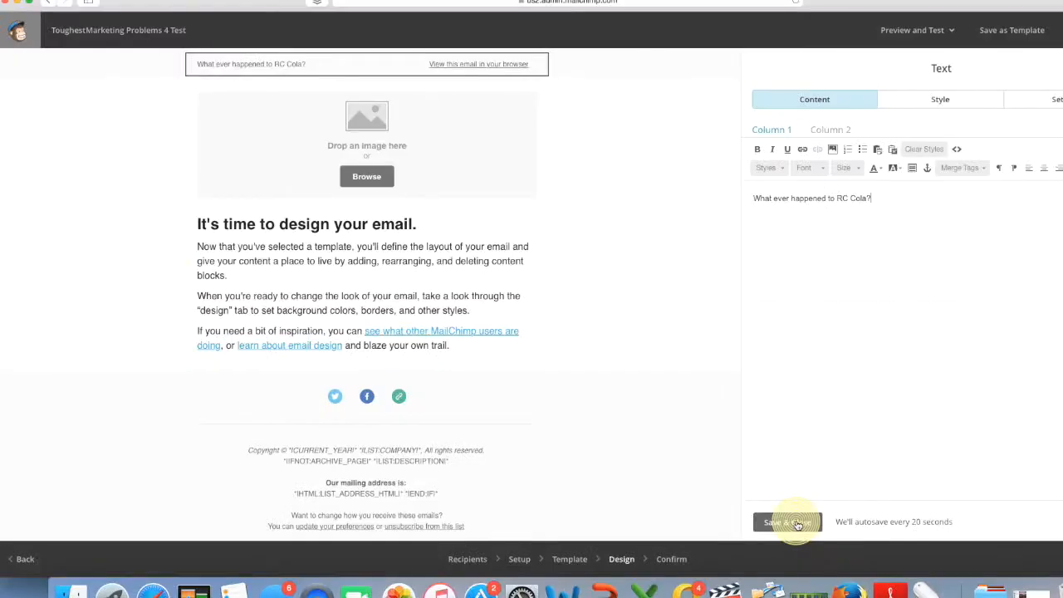
left_click(883, 206)
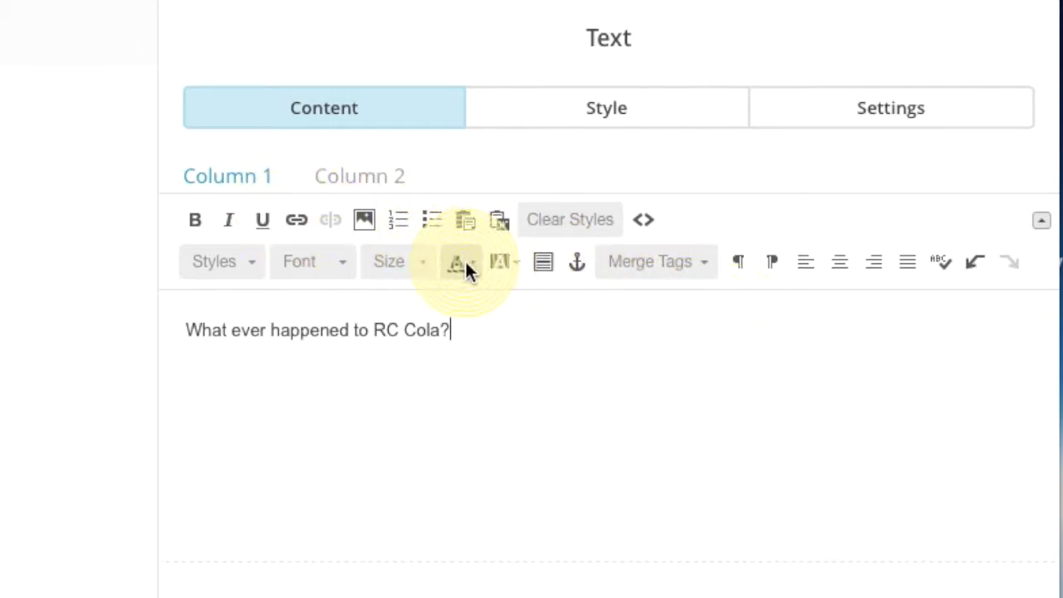
left_click(412, 464)
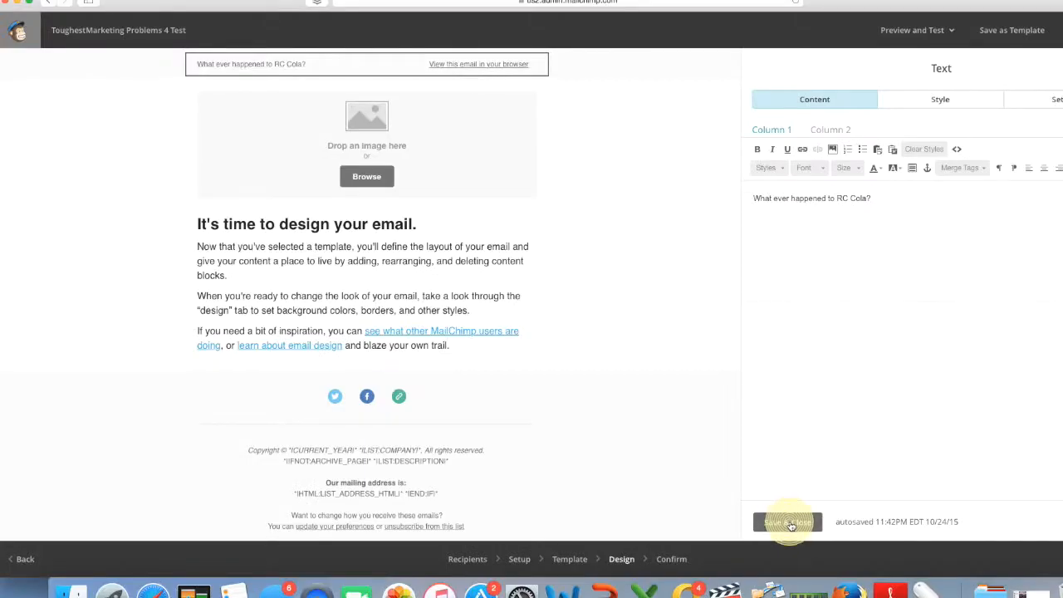
left_click(789, 523)
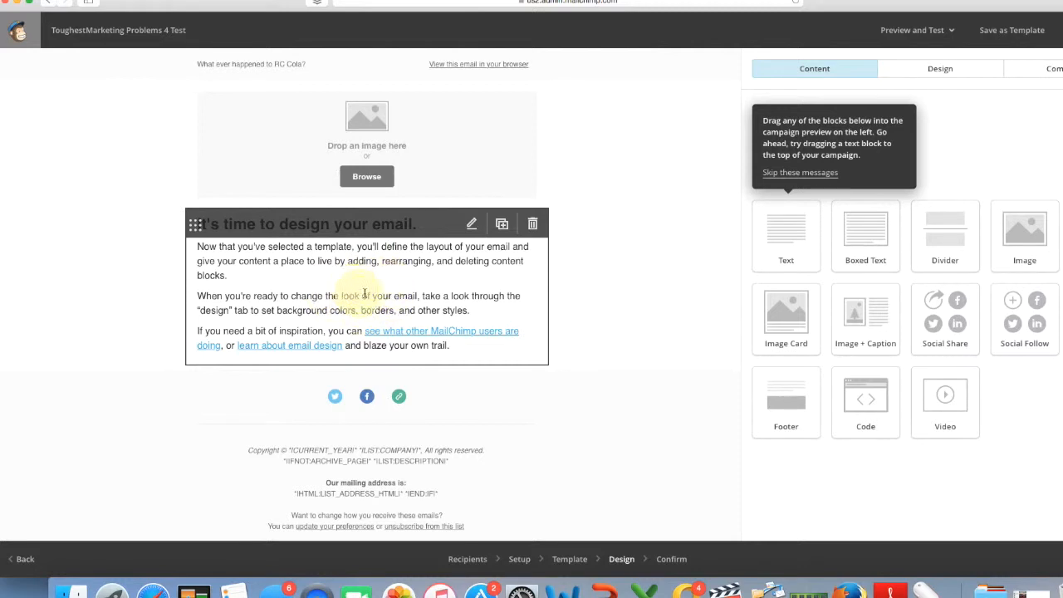
Delete the three placeholder paragraphs in the main text block, keeping the heading.
left_click(353, 279)
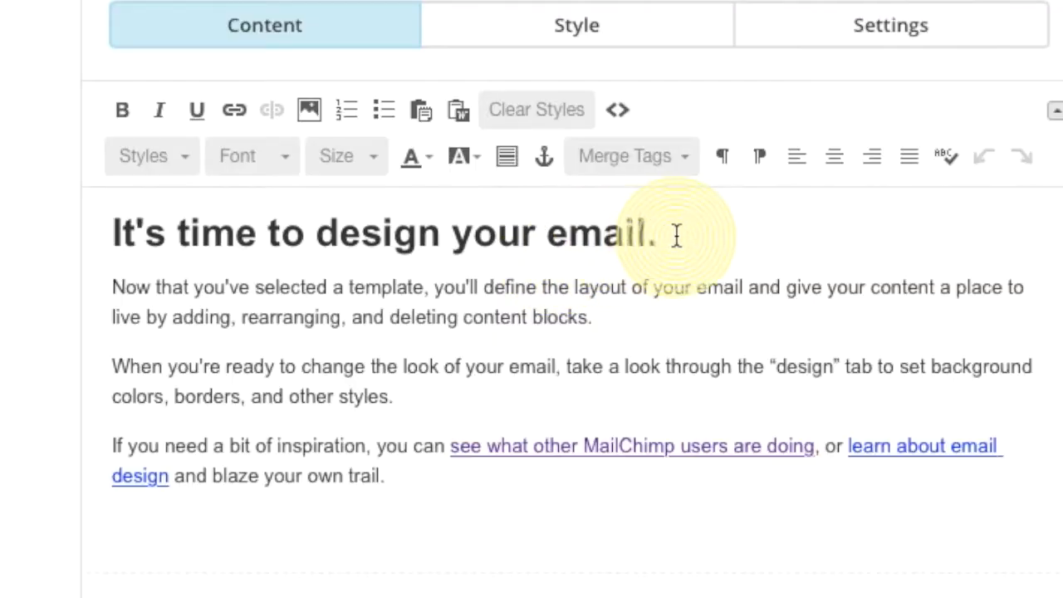
left_click_drag(980, 153, 865, 151)
left_click_drag(392, 229, 49, 225)
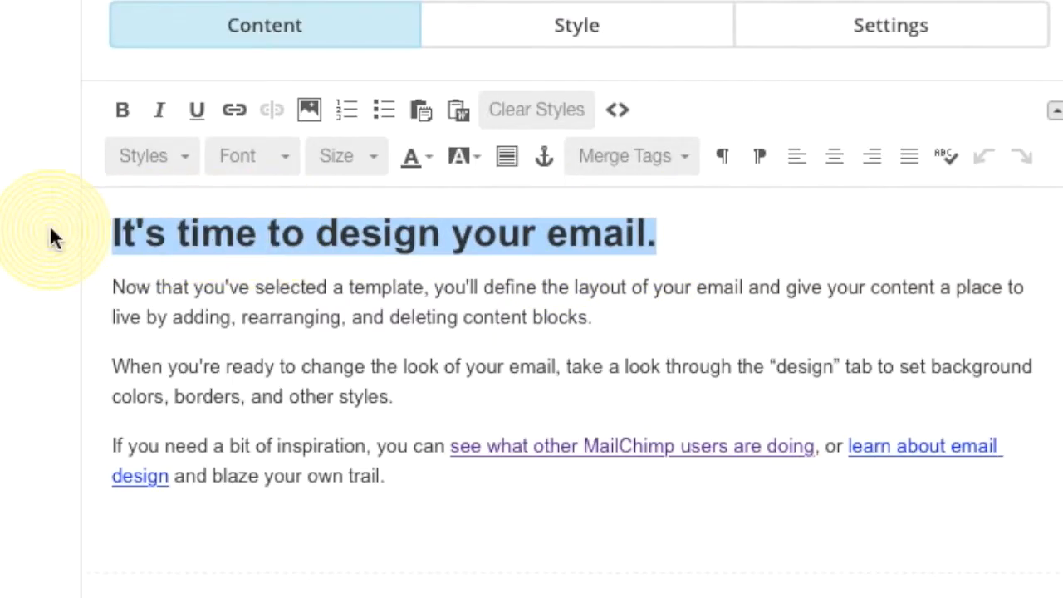
key("BackSpace")
key("ctrl+z")
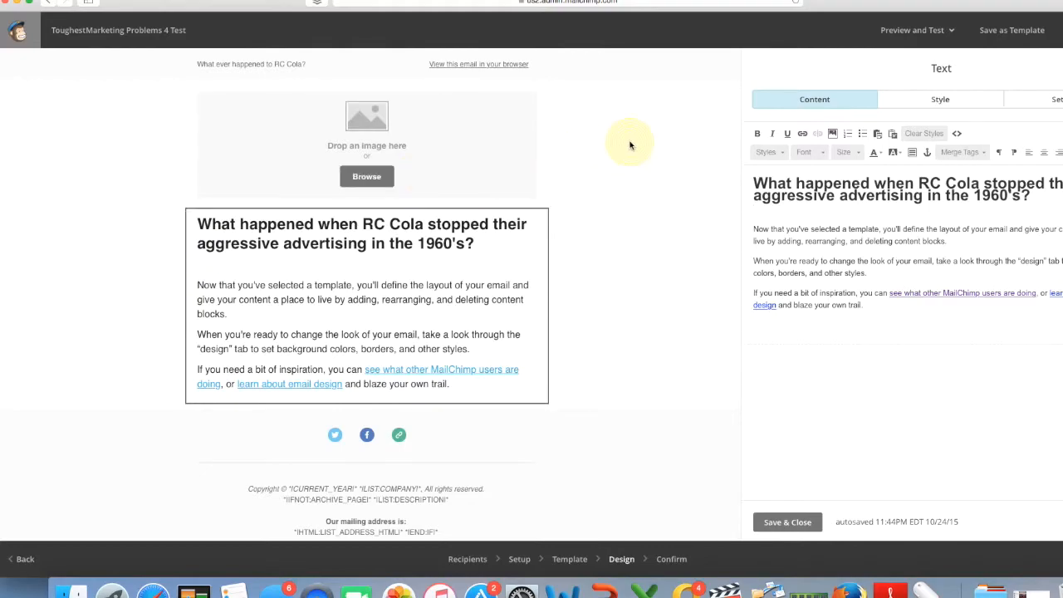
left_click_drag(754, 228, 866, 273)
left_click(861, 305)
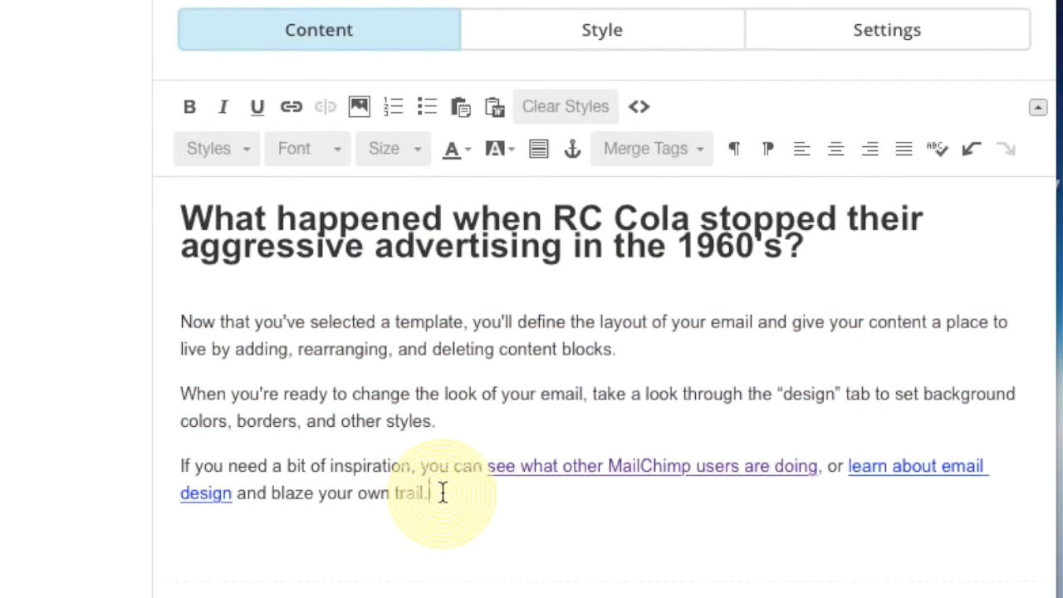
left_click_drag(443, 492, 205, 324)
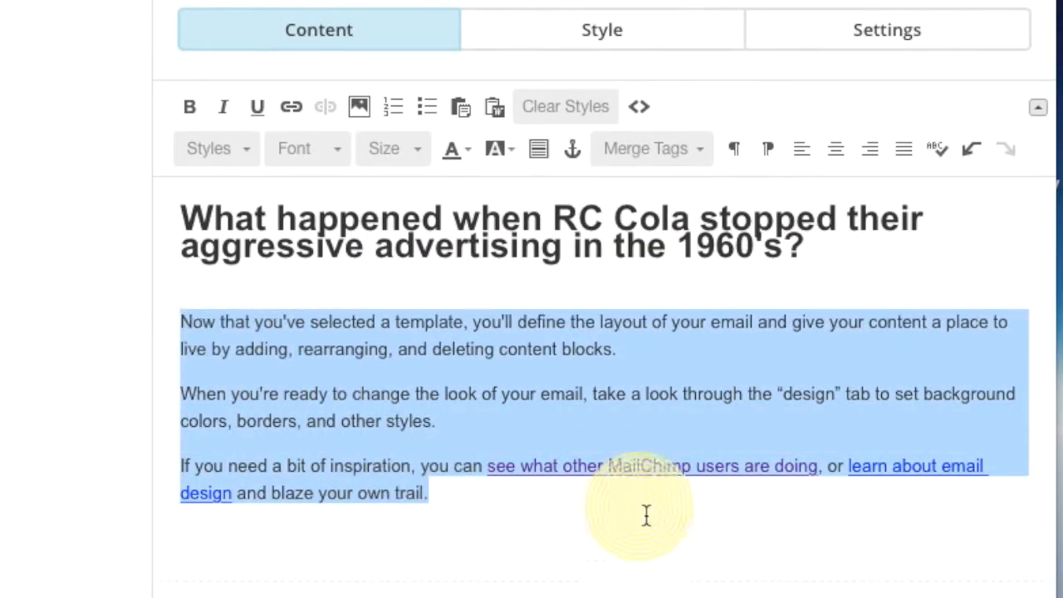
left_click(543, 541)
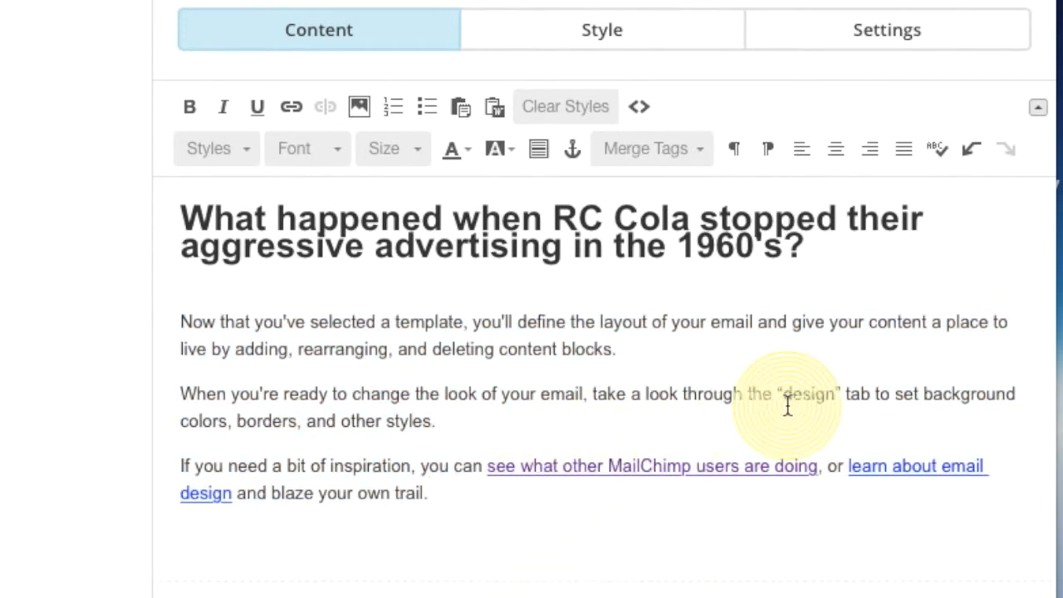
left_click_drag(451, 501, 185, 326)
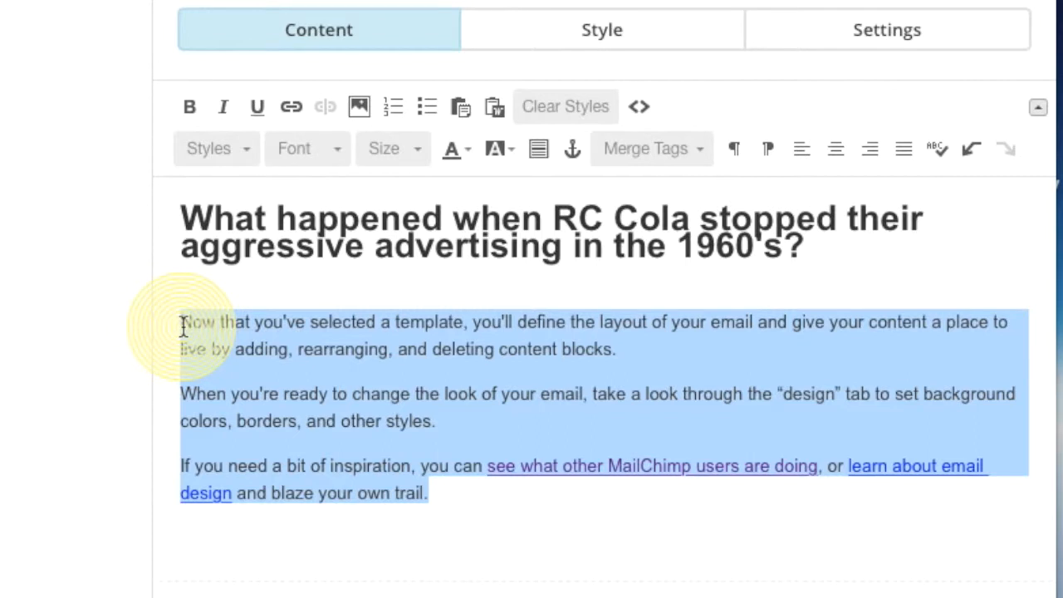
key("BackSpace")
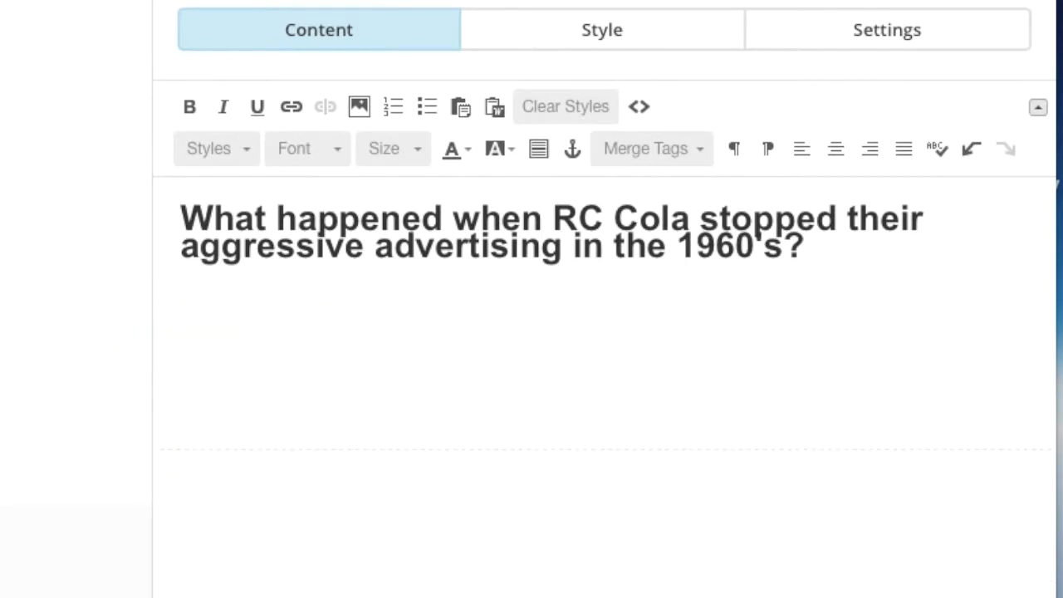
Paste the three-paragraph RC Cola article into the text block and review it.
key("super+v")
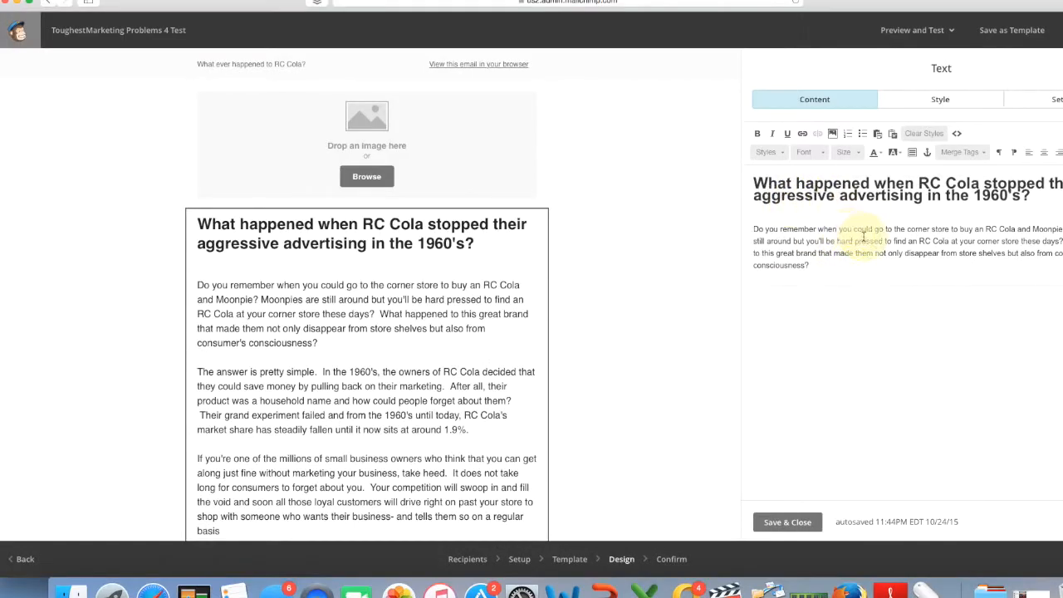
scroll(914, 225, "down", 5)
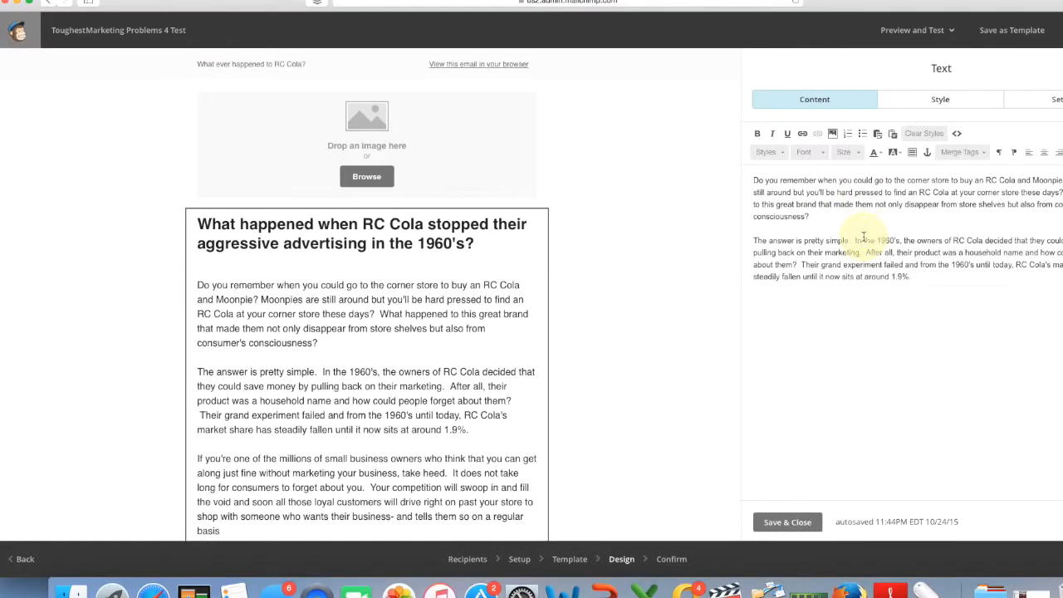
scroll(482, 274, "down", 1)
scroll(481, 274, "down", 4)
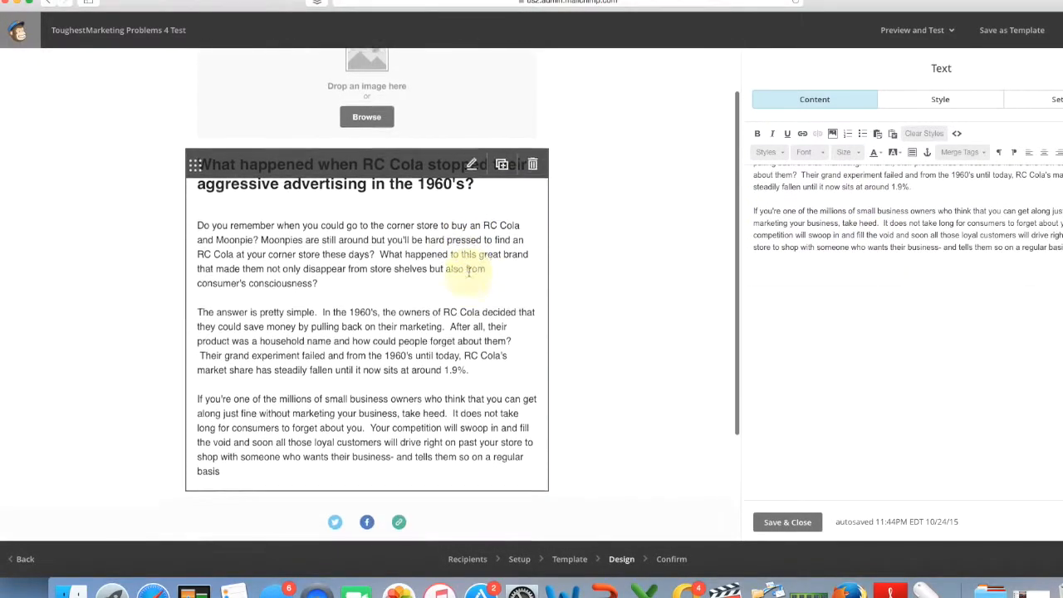
scroll(357, 266, "up", 1)
scroll(357, 233, "up", 2)
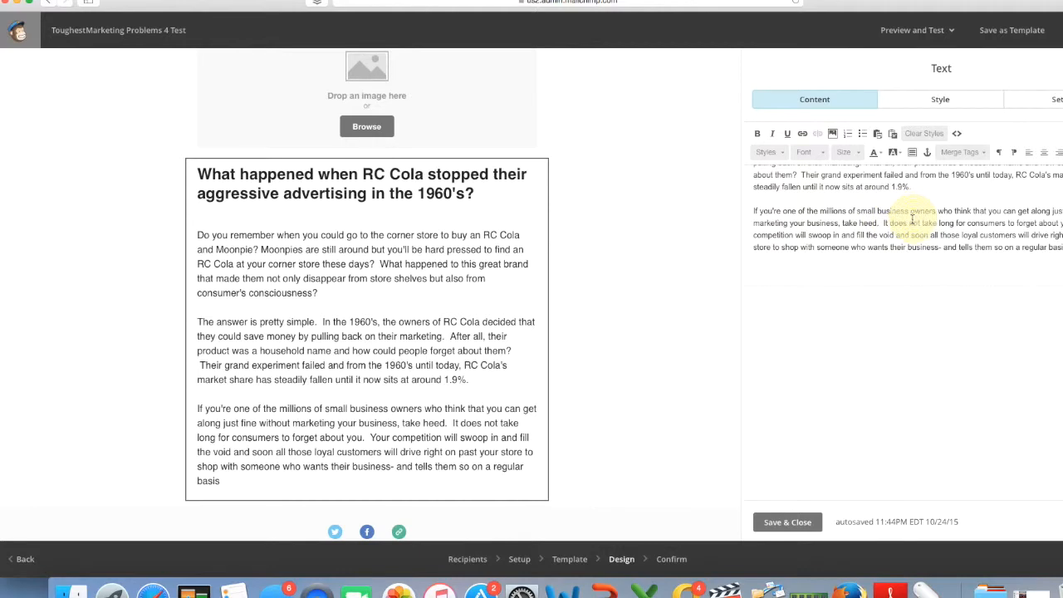
scroll(341, 280, "down", 2)
scroll(341, 280, "up", 3)
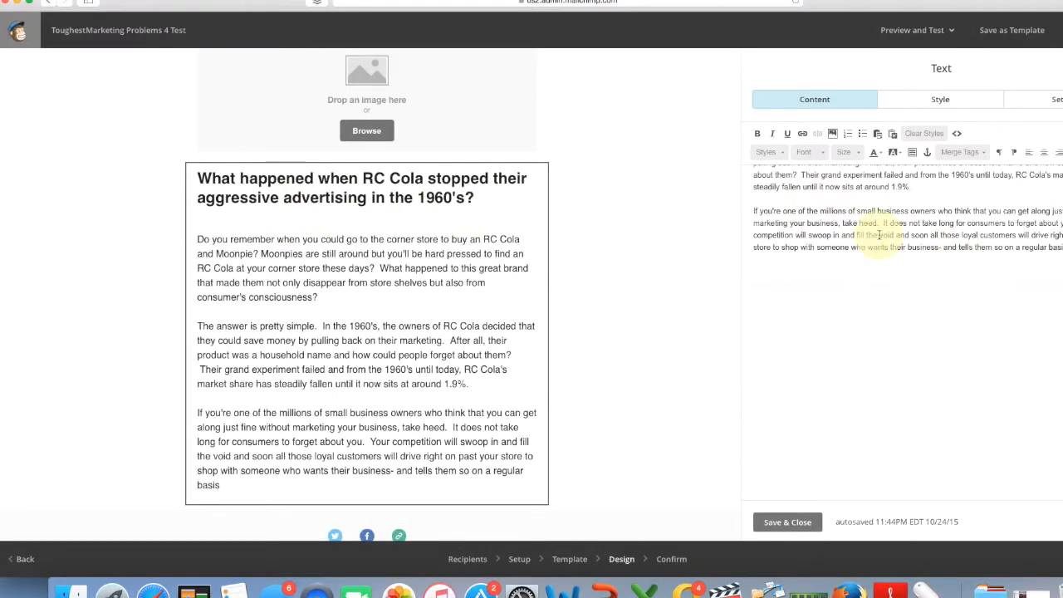
Change the article's body paragraphs to the Times New Roman font.
left_click_drag(1059, 247, 756, 229)
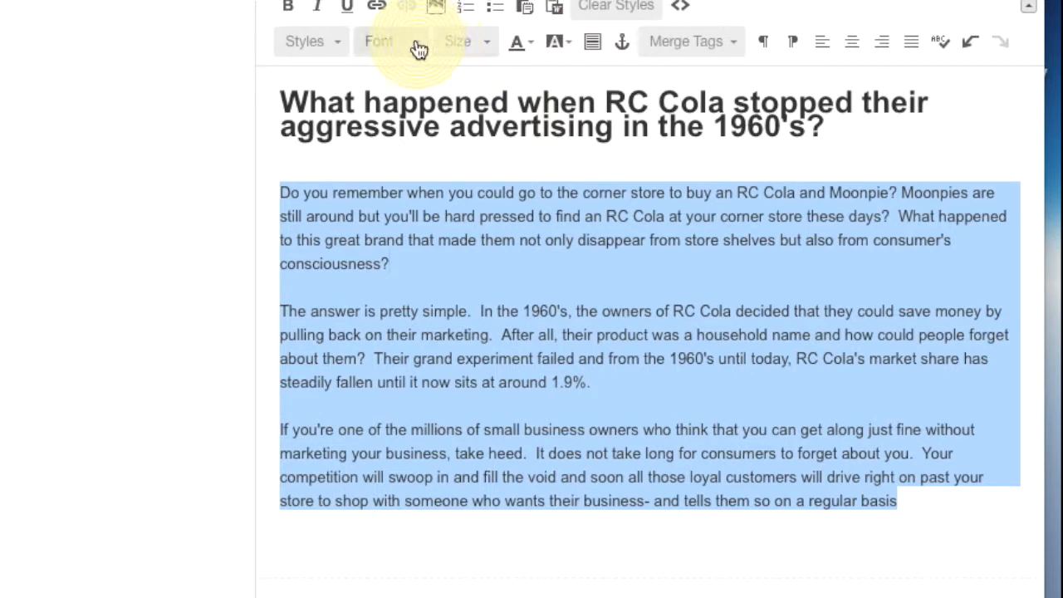
left_click(415, 48)
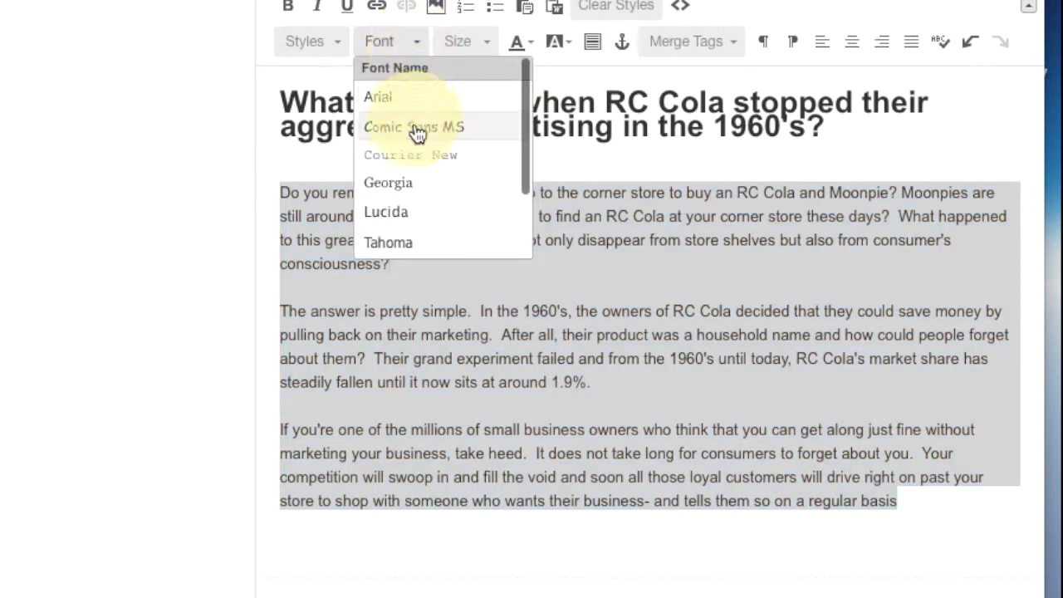
scroll(442, 191, "down", 2)
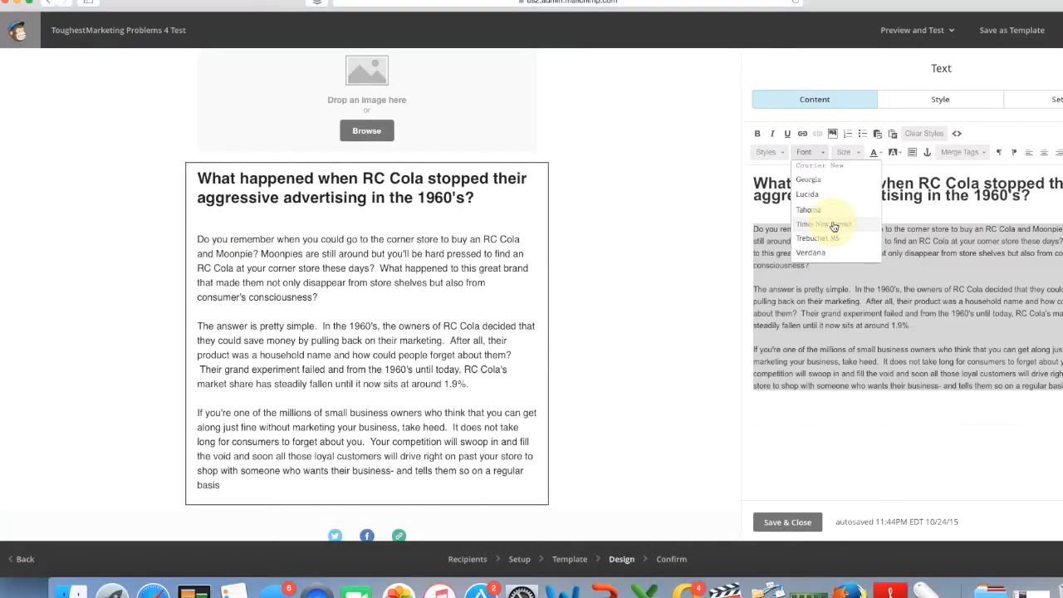
left_click(439, 183)
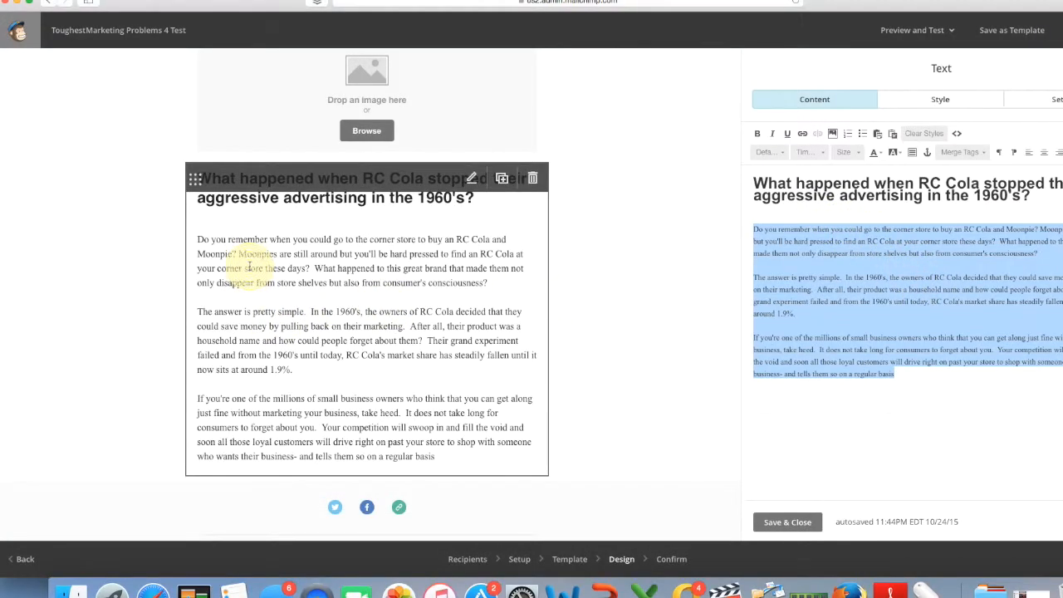
key("Right")
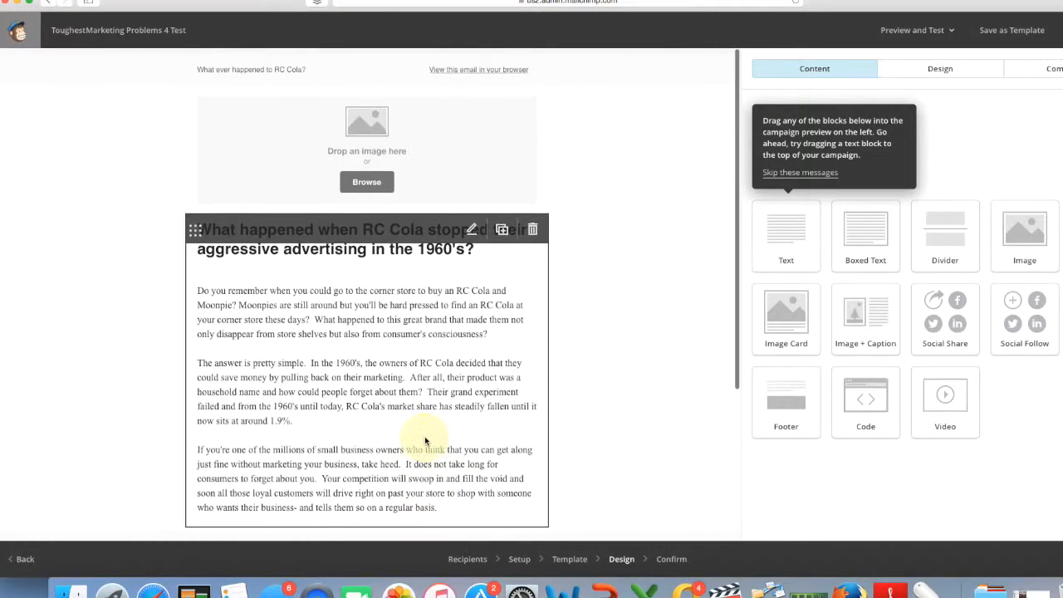
scroll(425, 436, "down", 1)
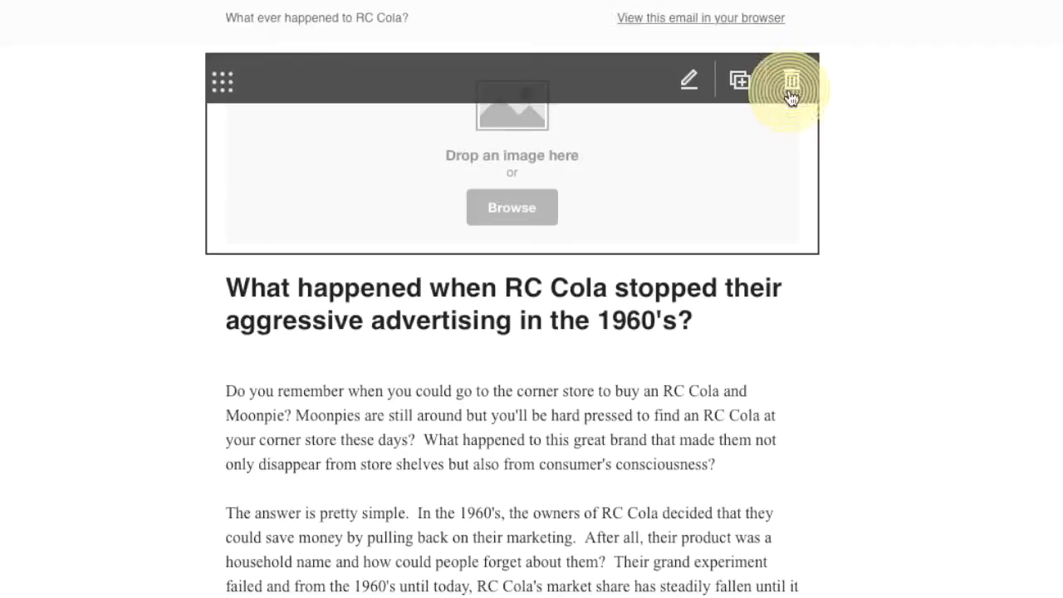
Delete the empty image block and place a Video block at the top of the email.
left_click(533, 102)
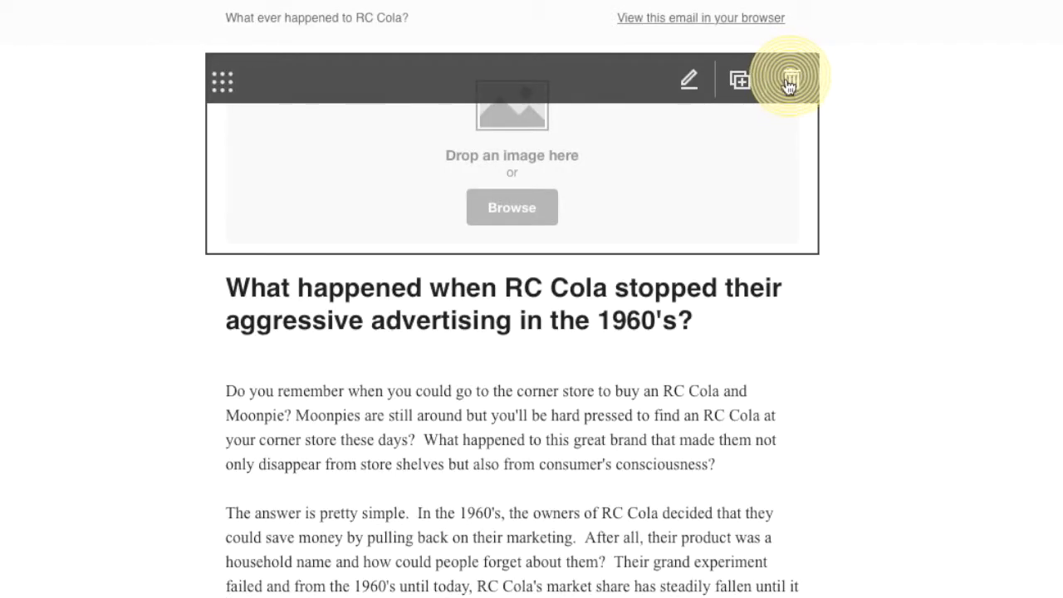
left_click(790, 83)
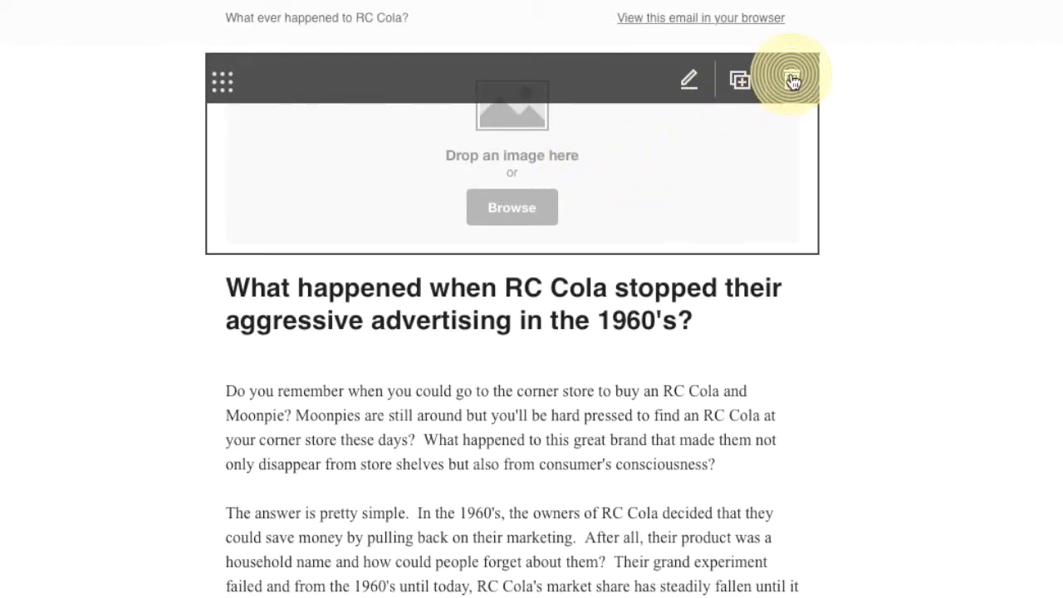
left_click(386, 113)
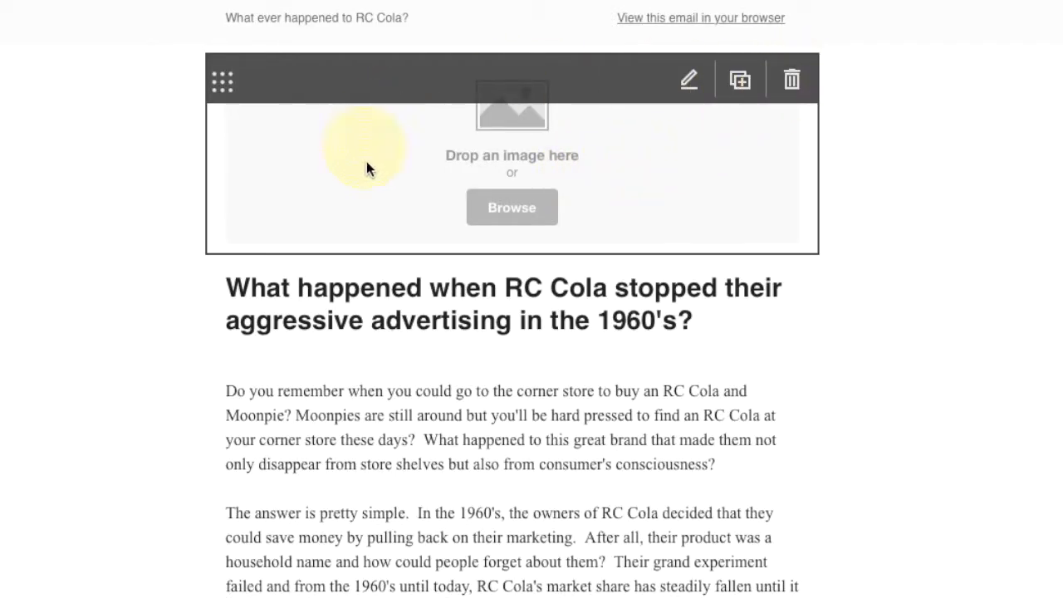
left_click(786, 101)
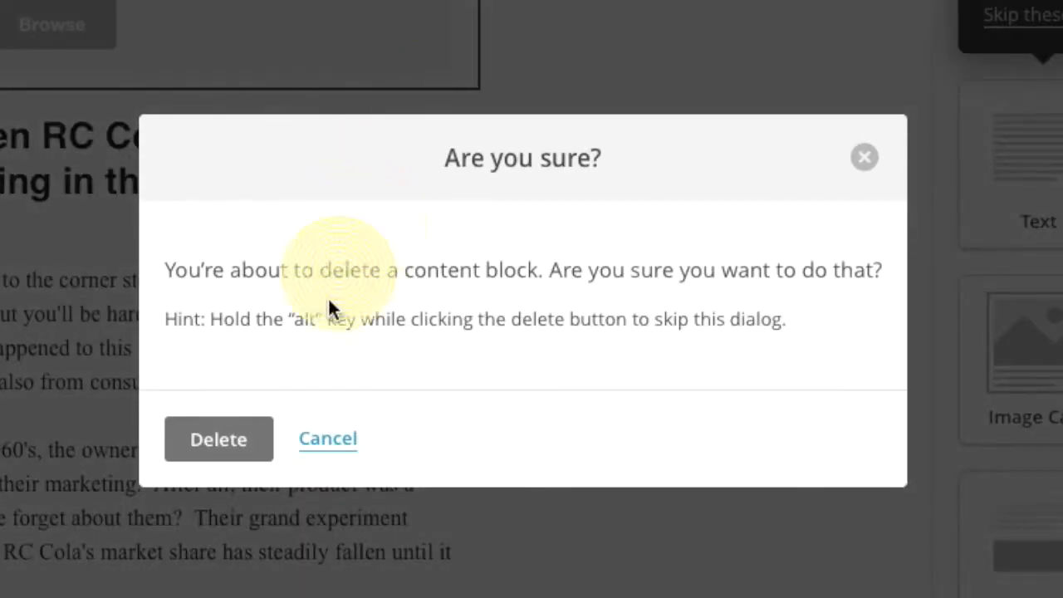
left_click(647, 502)
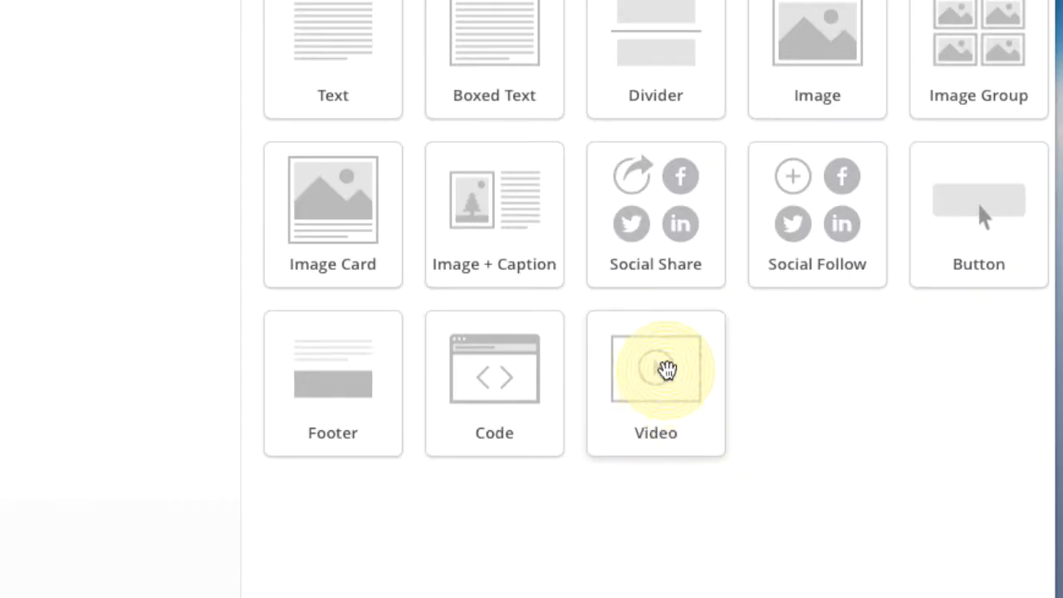
left_click_drag(668, 369, 361, 114)
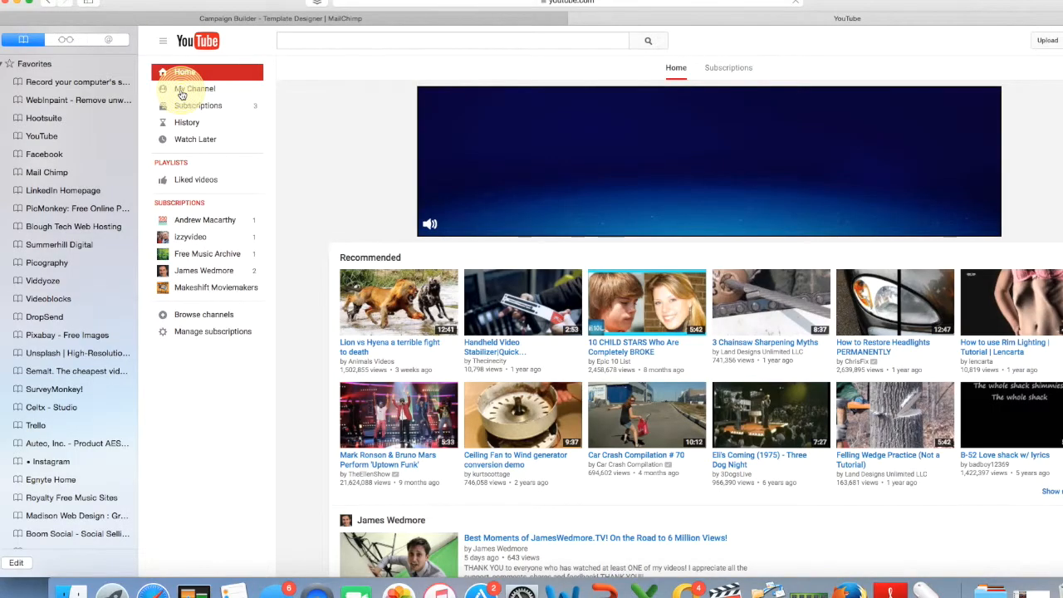
Copy the Toughest Marketing Problems Part 4 video URL from its YouTube Info & Settings page.
left_click(182, 90)
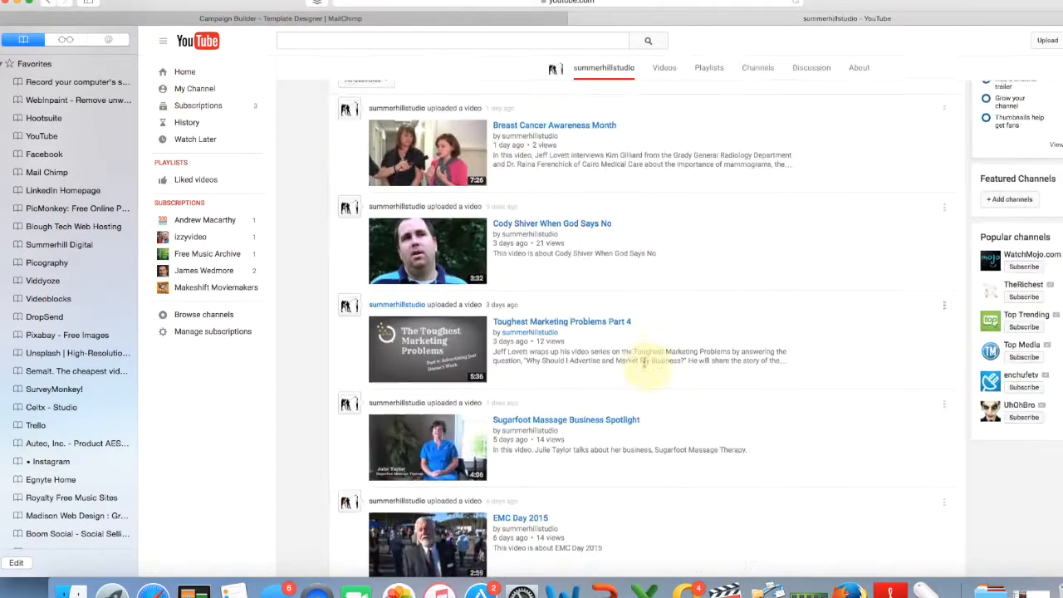
left_click(579, 317)
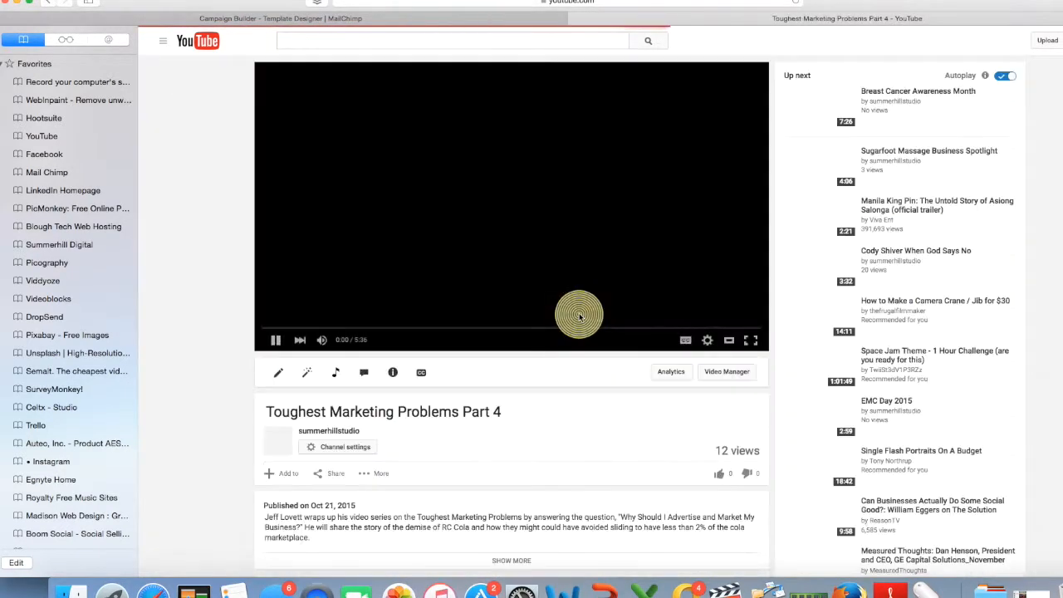
left_click(428, 368)
left_click(622, 353)
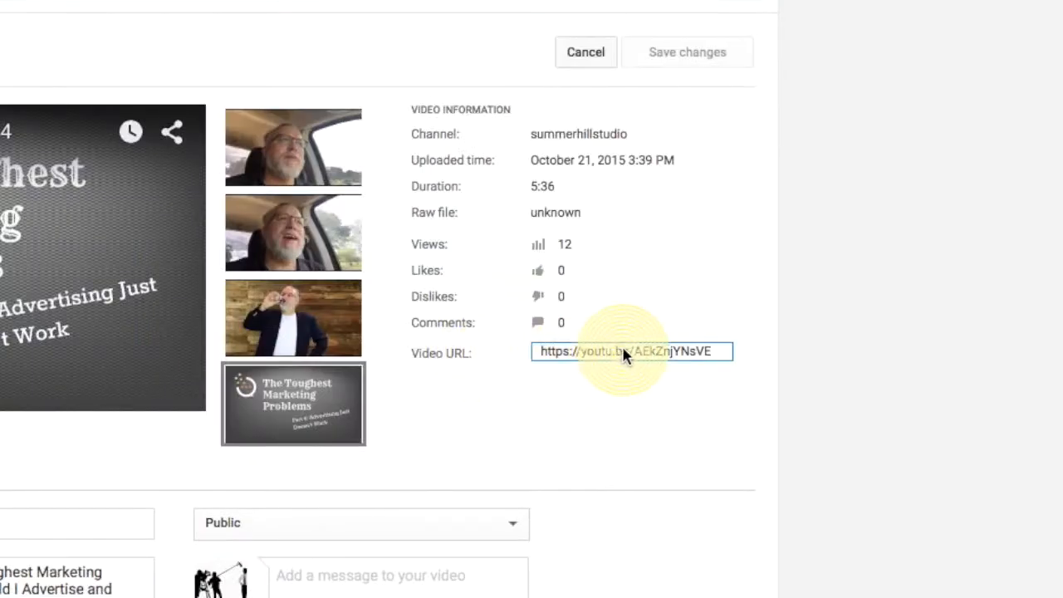
right_click(619, 346)
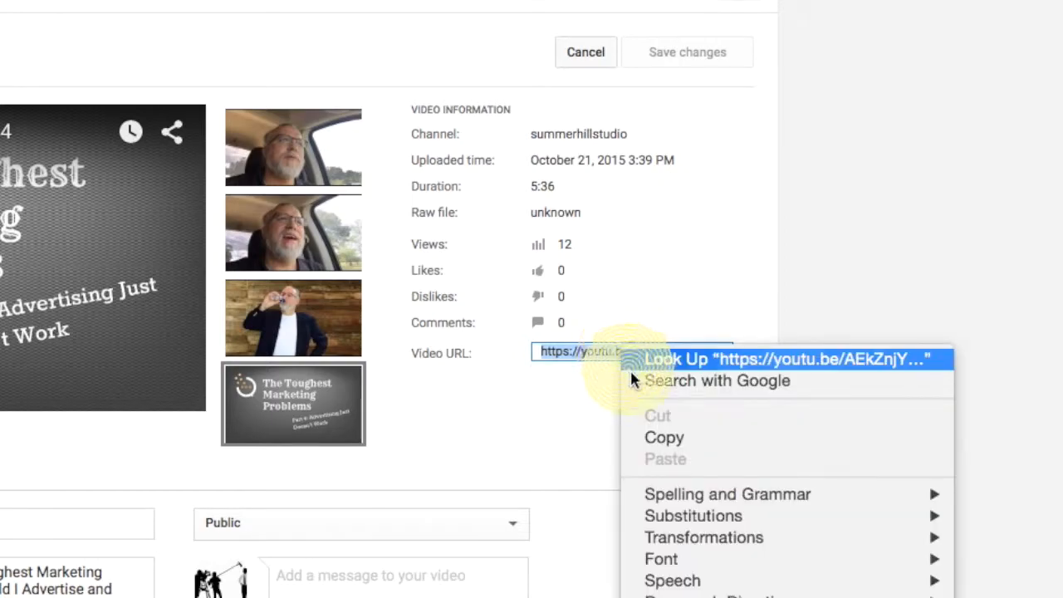
left_click(628, 438)
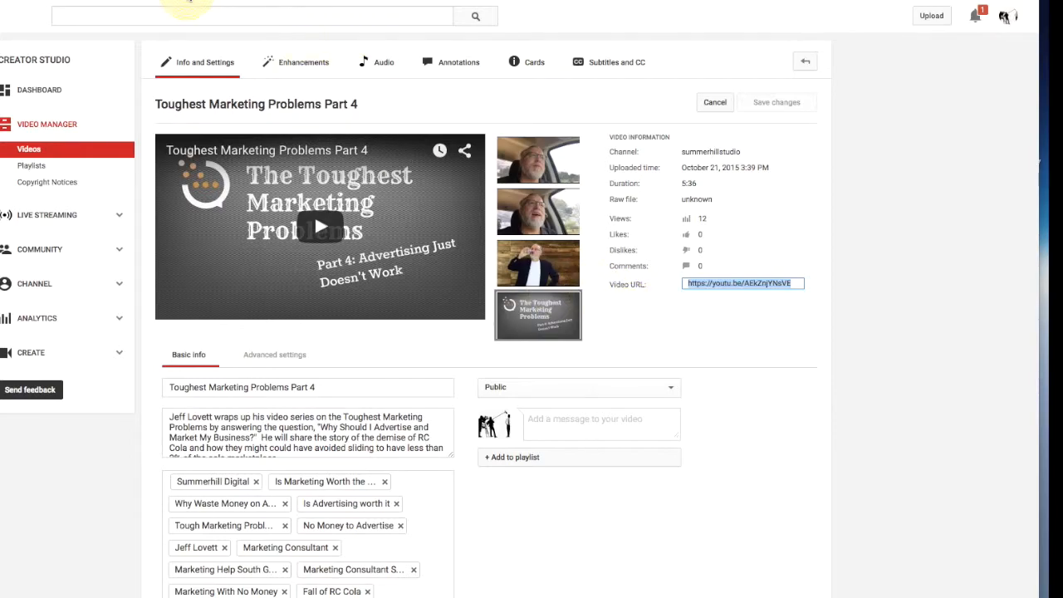
left_click(189, 2)
left_click(261, 269)
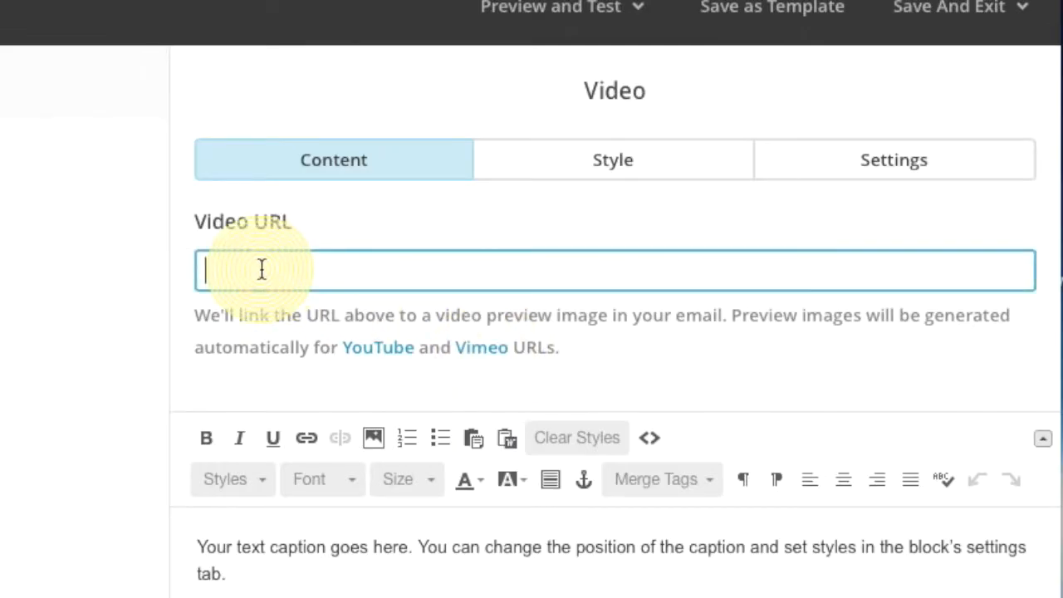
Paste the Part 4 YouTube link into the video block and clear its placeholder caption.
key("super+v")
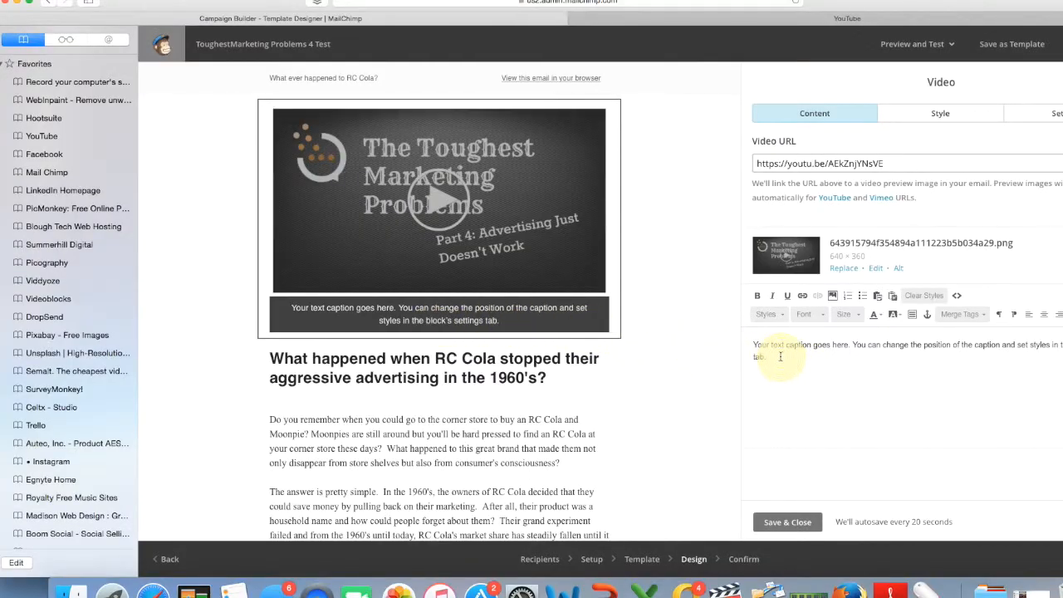
left_click(404, 233)
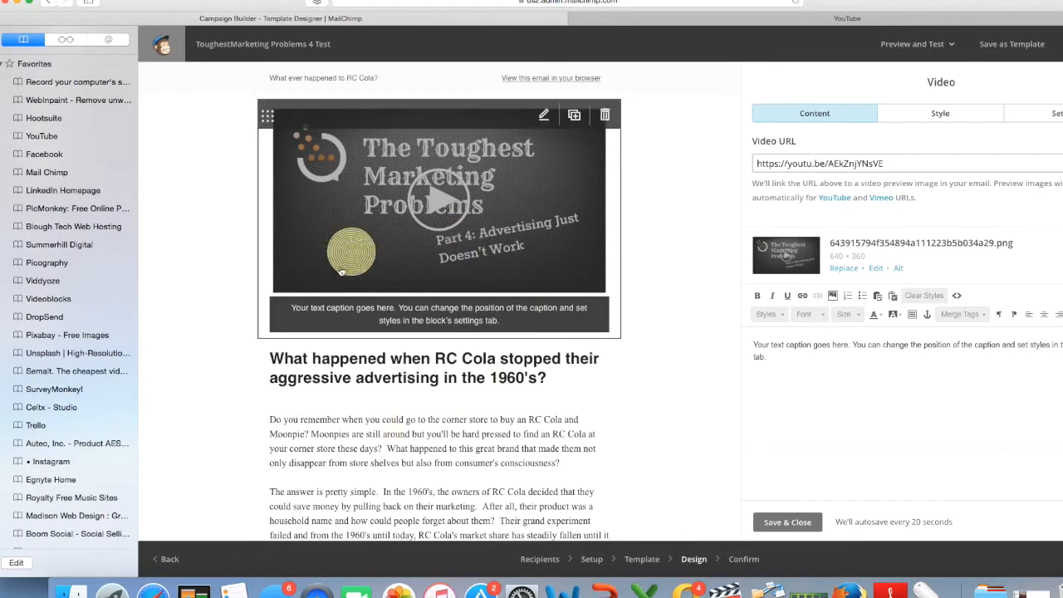
left_click(787, 361)
key("super+a")
key("BackSpace")
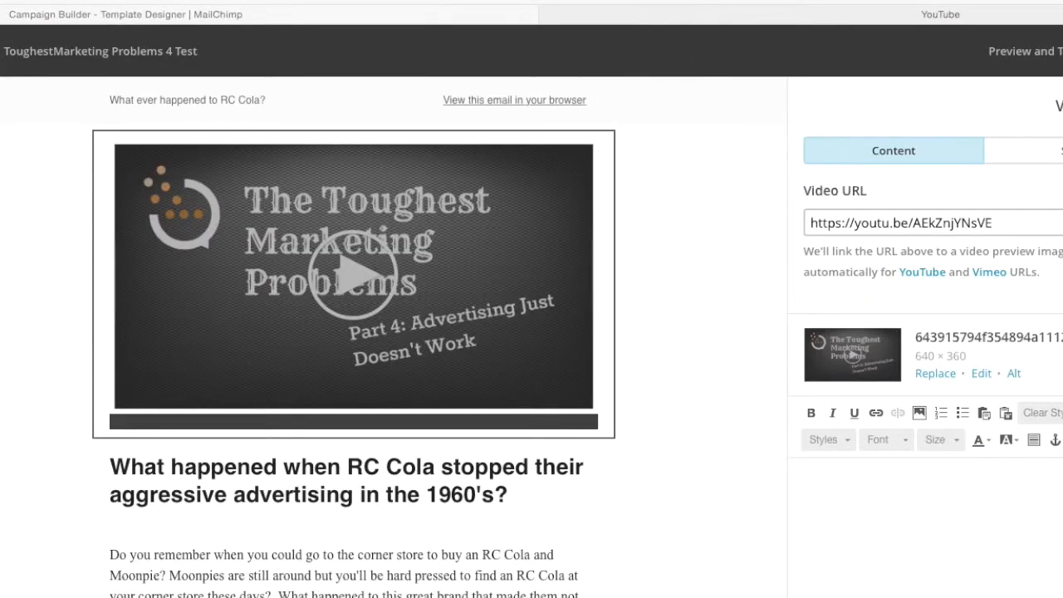
Save the video block with its new caption and add a button block below the article.
left_click(404, 228)
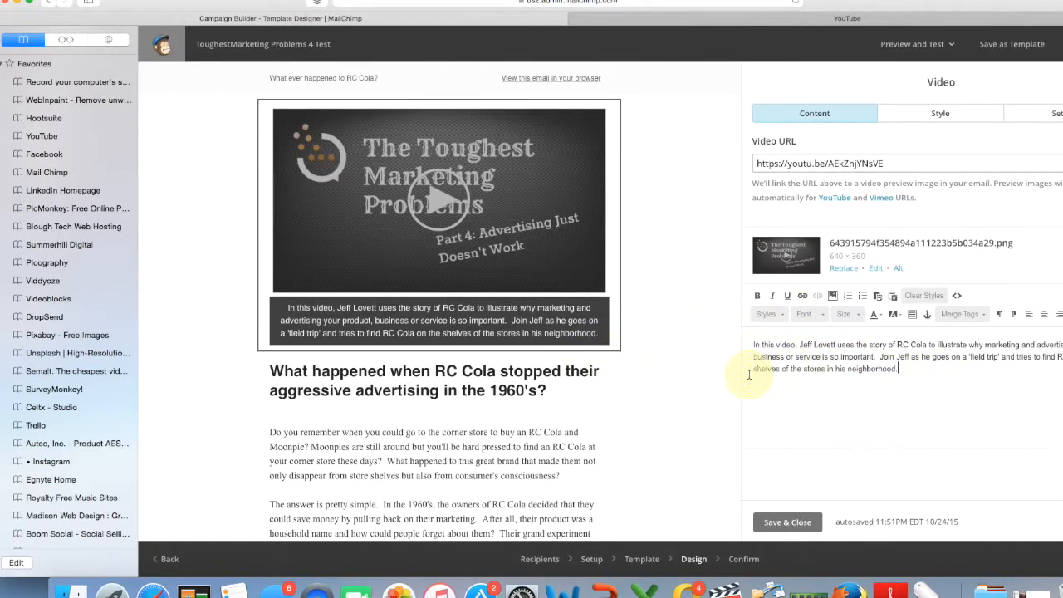
left_click(800, 523)
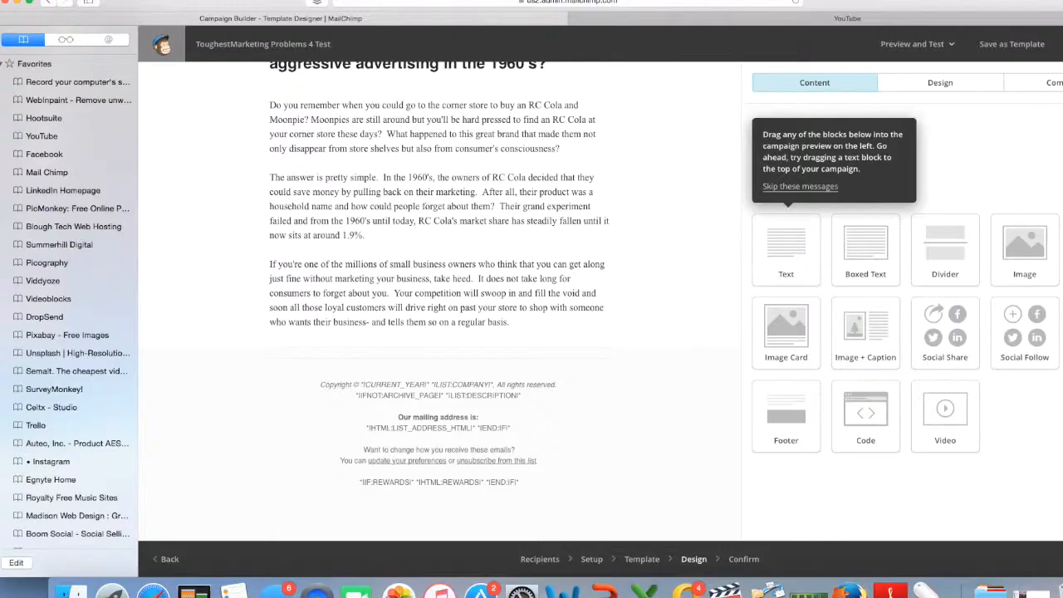
left_click_drag(831, 465, 416, 356)
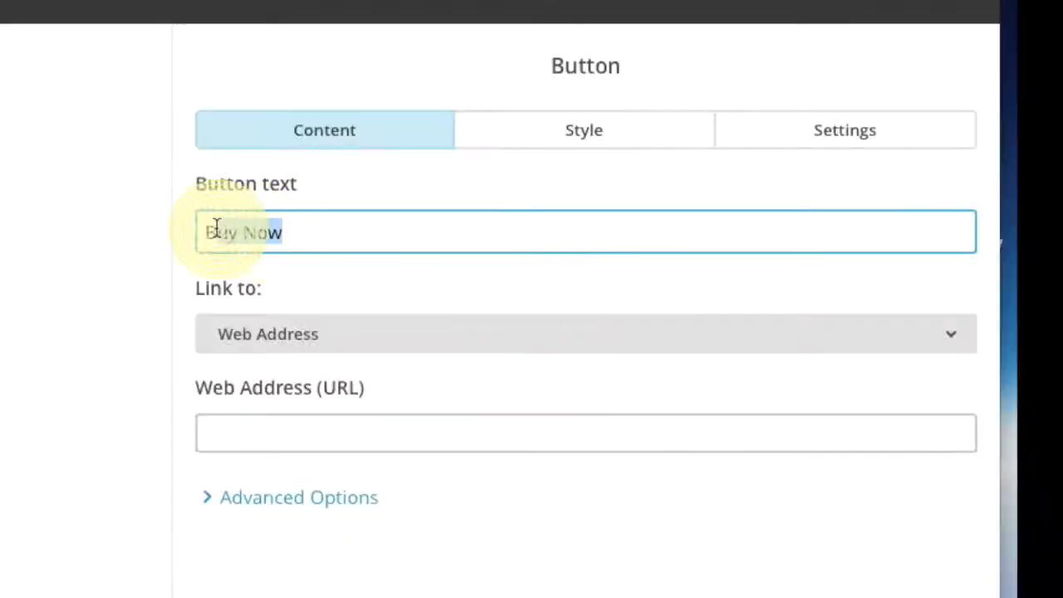
Relabel the button 'ASK ME A QUESTION' and link it to the reply email address with subject 'Here is my question'.
left_click_drag(216, 228, 204, 232)
type("AK ME A QUESTION")
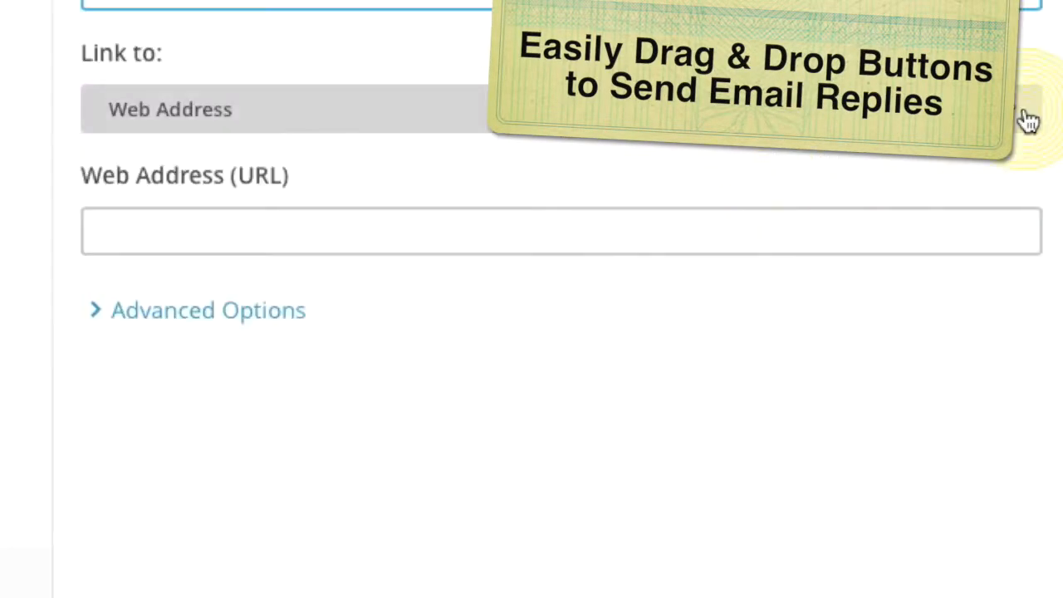
left_click(1056, 216)
left_click(831, 229)
left_click(818, 262)
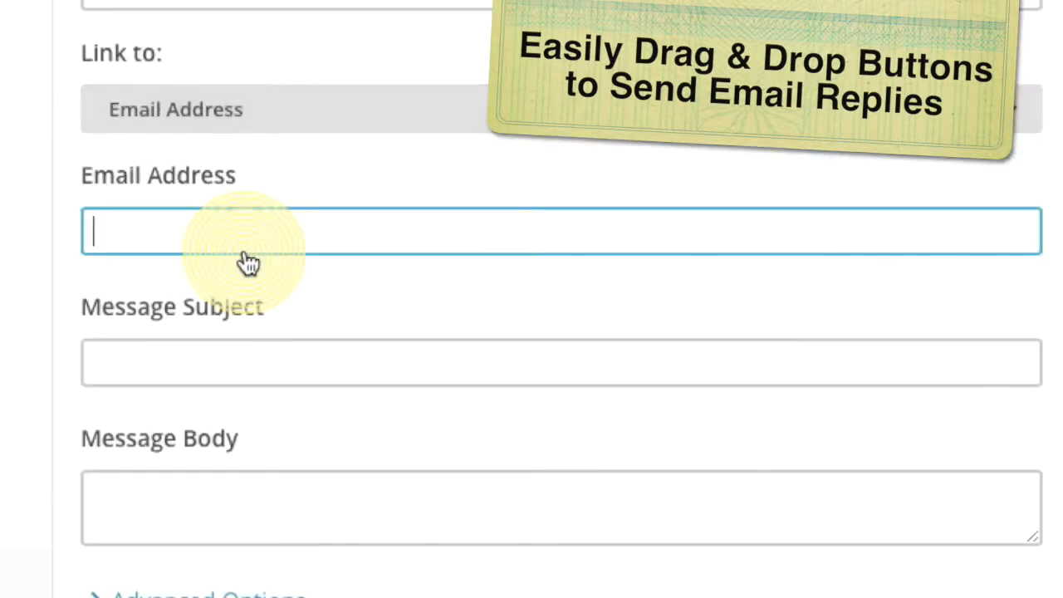
left_click(794, 308)
type("He")
type("re is")
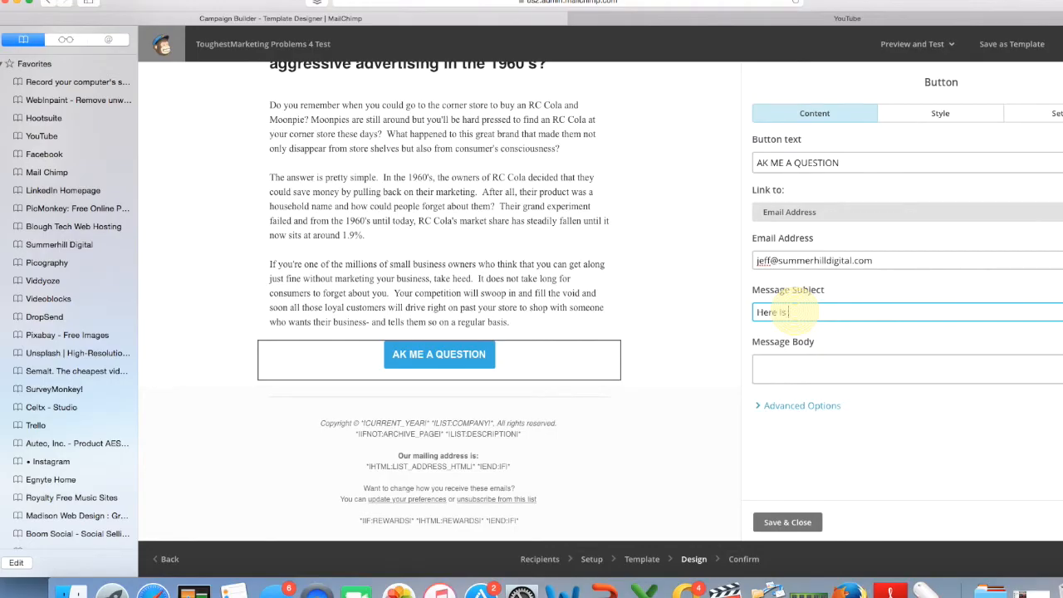
type(" my question")
Make the button background orange and add an Image + Caption block below it.
left_click(940, 113)
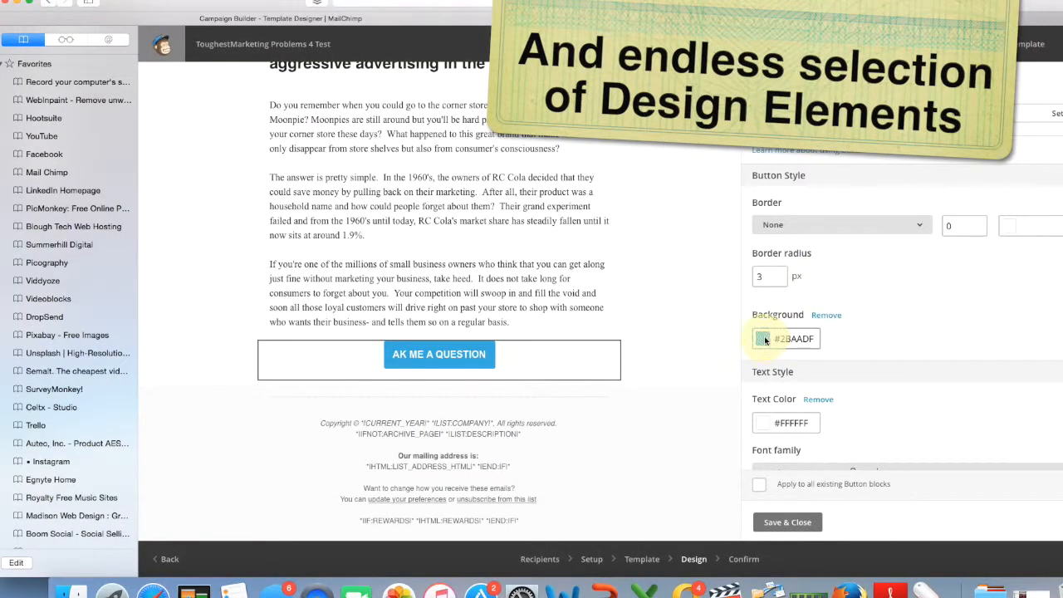
left_click(763, 339)
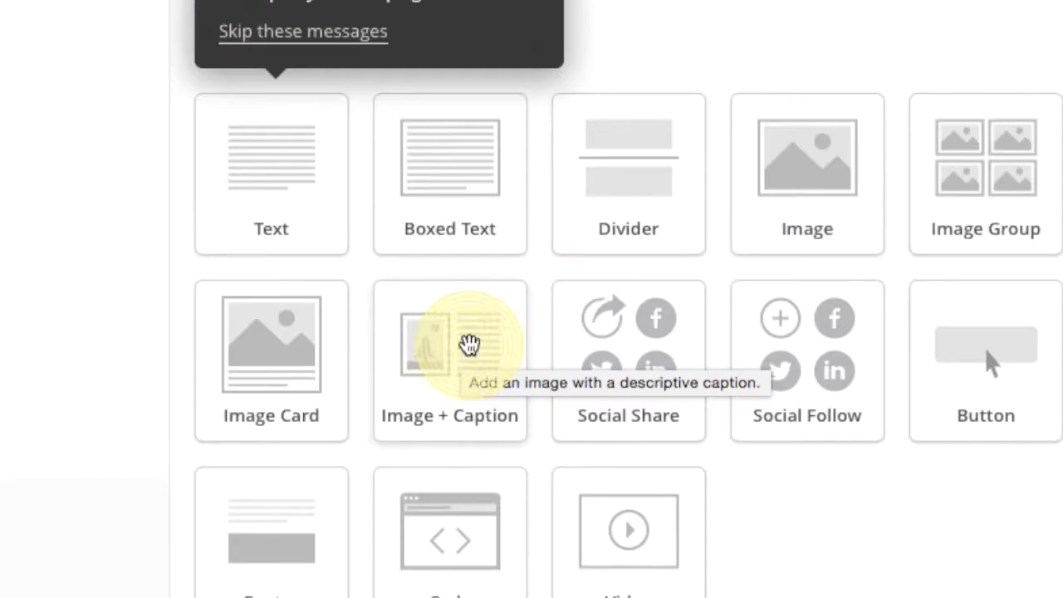
left_click_drag(470, 344, 149, 334)
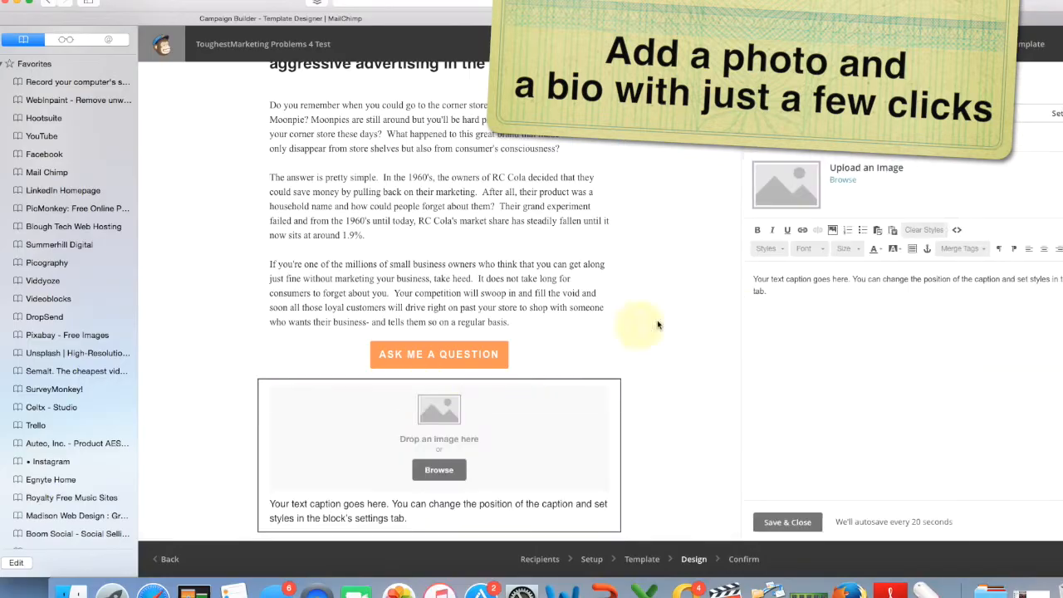
Insert the author photo from the File Manager into the caption block.
left_click(844, 181)
left_click(163, 252)
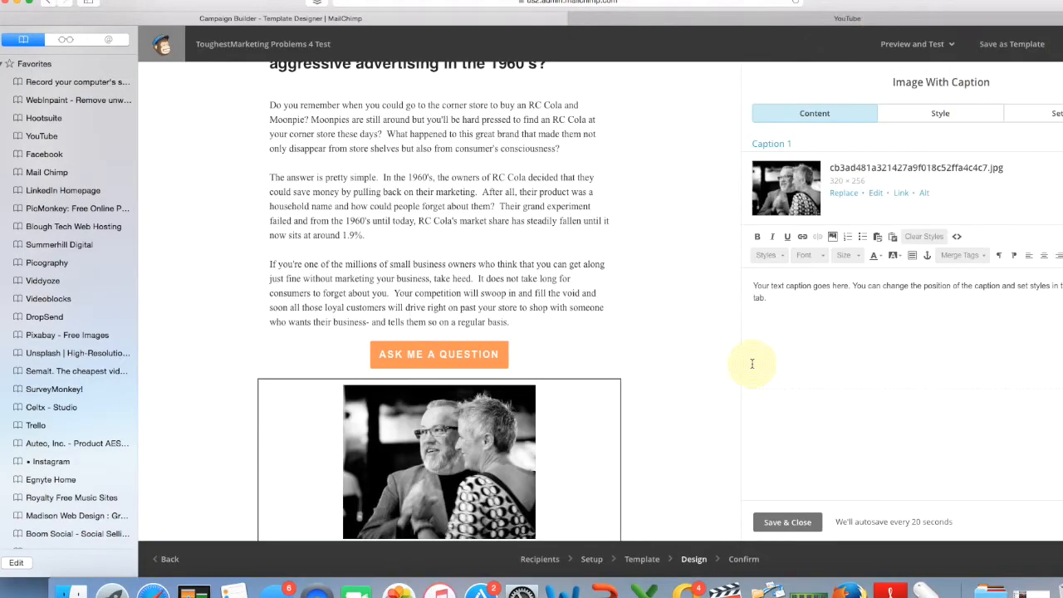
scroll(665, 366, "down", 2)
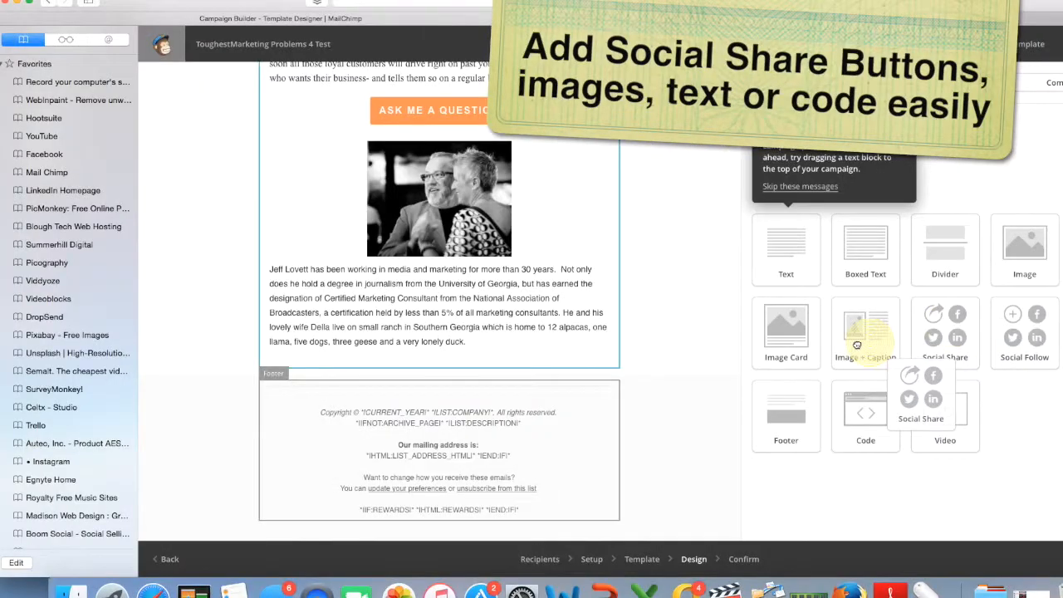
Add a Social Share block with Share, Tweet and Forward below the bio block.
left_click_drag(947, 331, 391, 364)
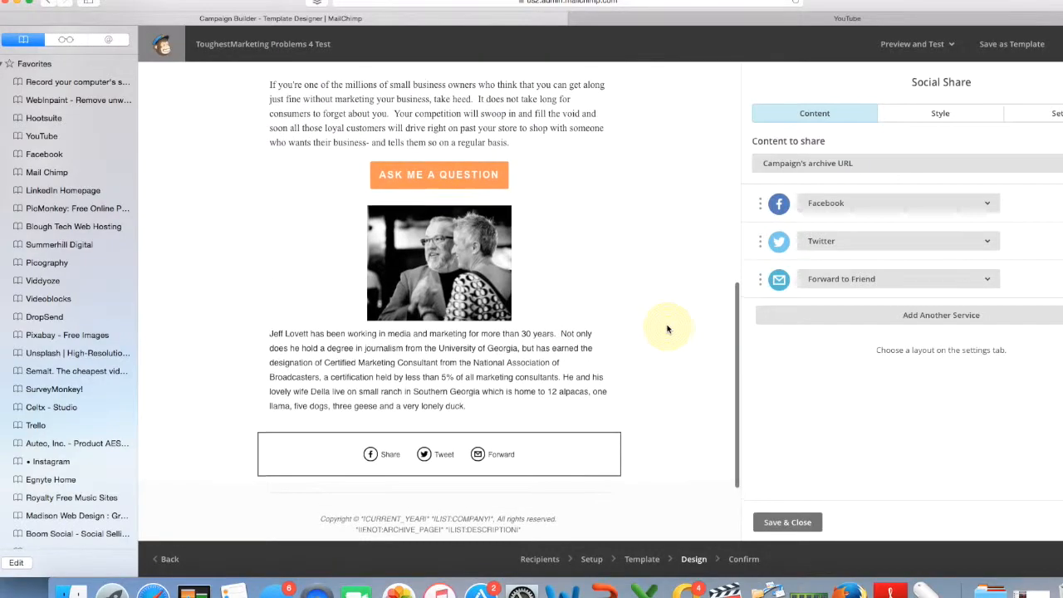
scroll(670, 330, "up", 10)
scroll(667, 330, "down", 15)
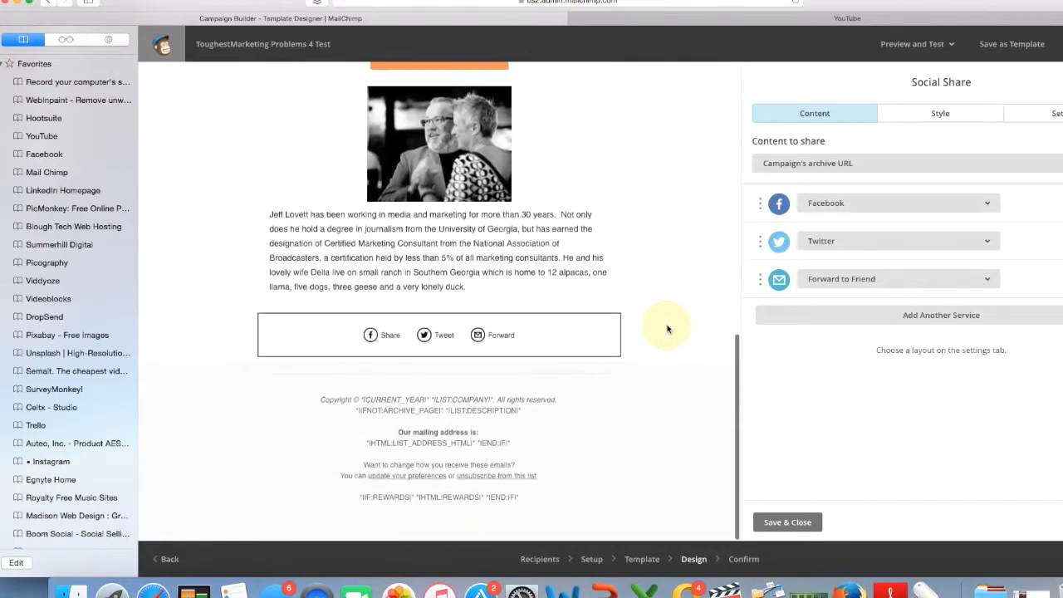
left_click(607, 444)
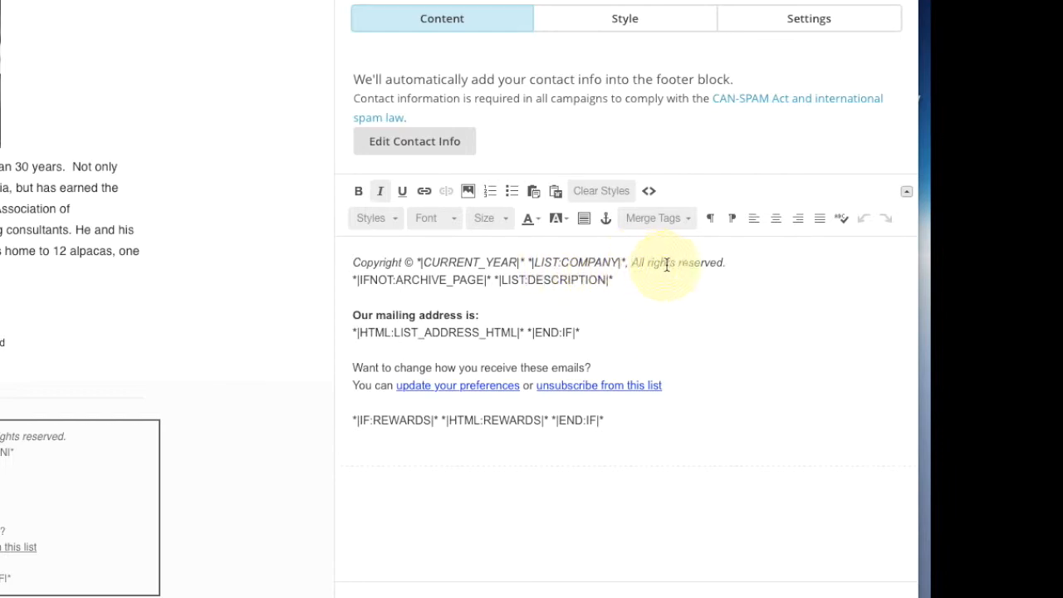
Replace the year and company merge tags so the footer reads Copyright © 2015 Summerhill Digital.
key("BackSpace")
key("BackSpace")
key("BackSpace")
key("BackSpace")
key("BackSpace")
key("BackSpace")
key("BackSpace")
key("BackSpace")
key("BackSpace")
key("BackSpace")
key("BackSpace")
key("BackSpace")
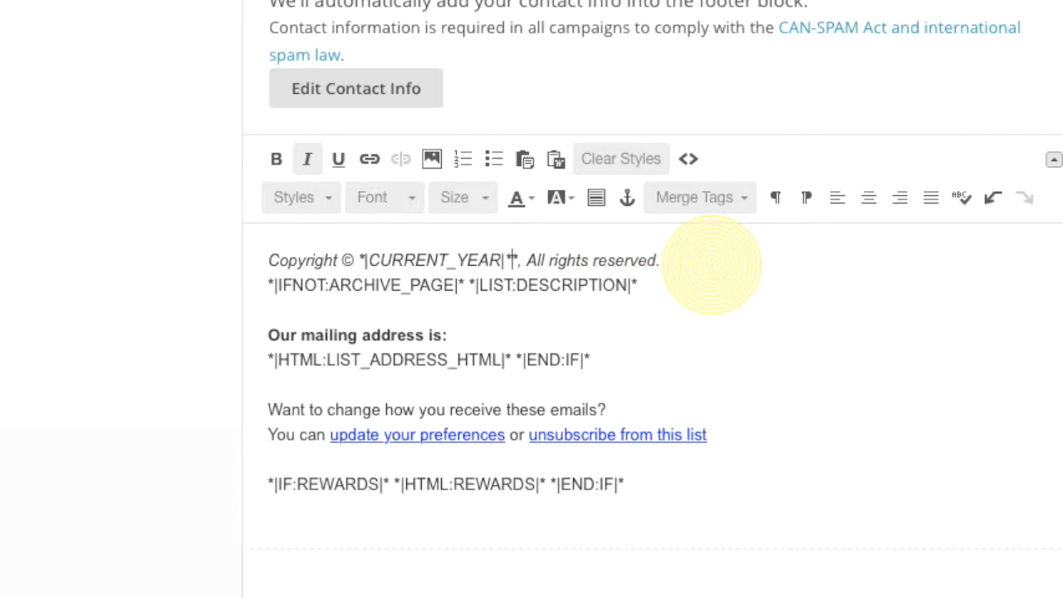
key("BackSpace")
key("BackSpace")
key("BackSpace")
key("BackSpace")
key("BackSpace")
key("BackSpace")
key("BackSpace")
key("BackSpace")
key("BackSpace")
key("BackSpace")
key("BackSpace")
key("BackSpace")
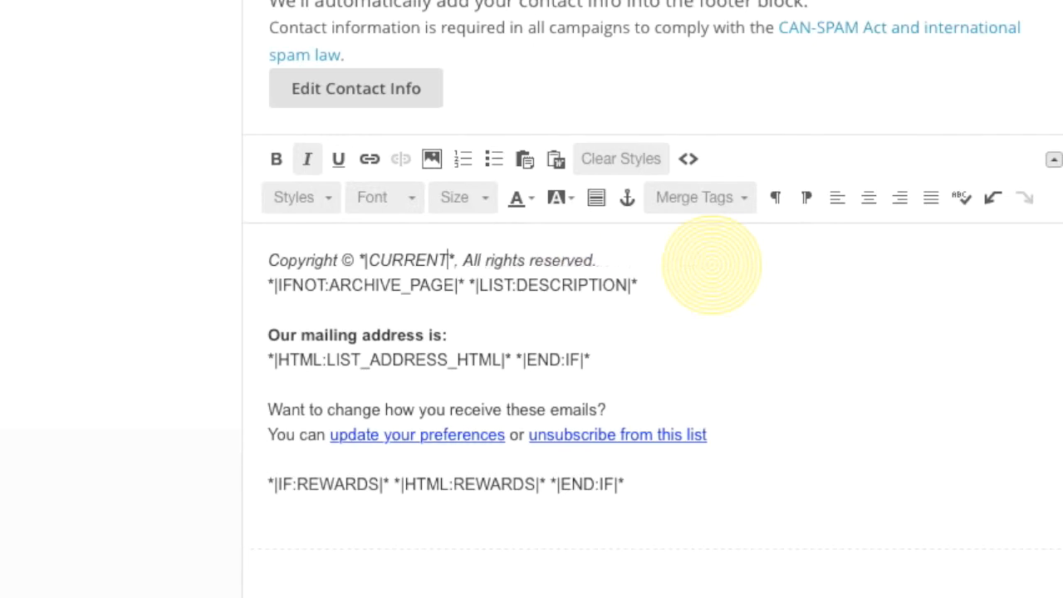
key("BackSpace")
key("BackSpace")
key("BackSpace")
type("2015 ")
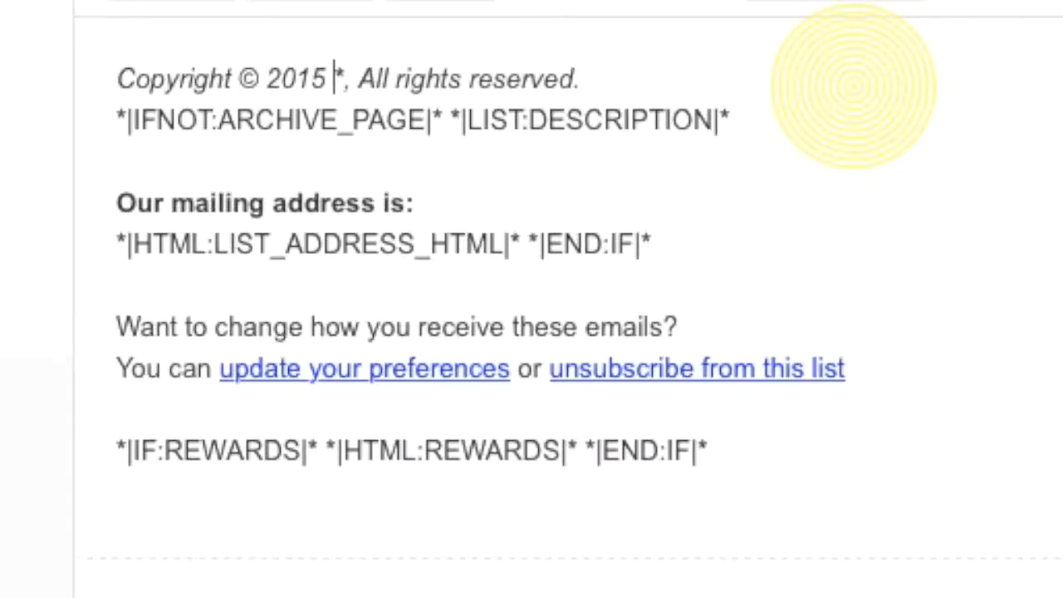
type("Summerh")
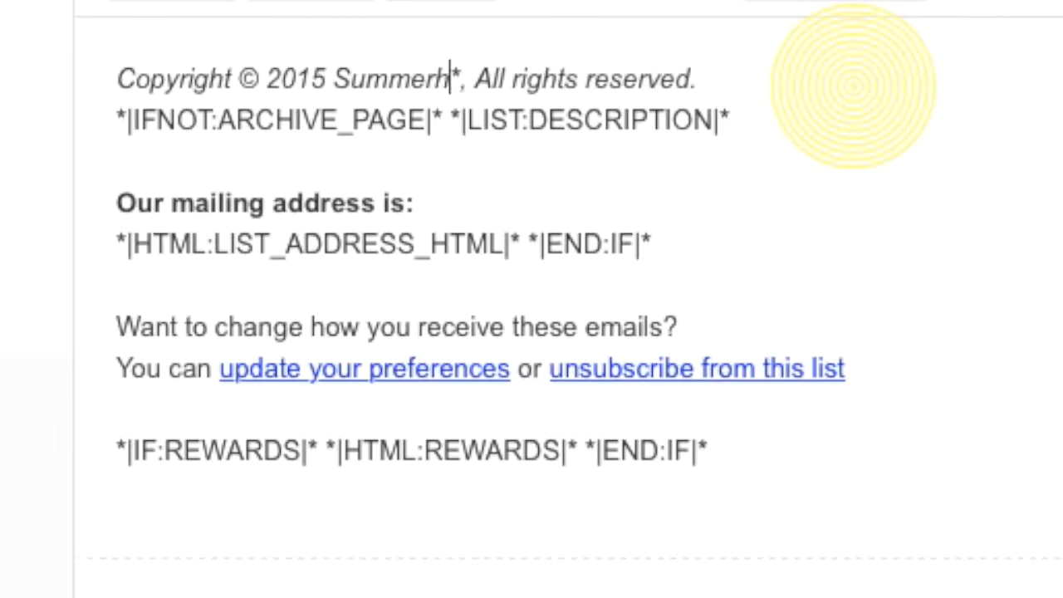
type("ill Digital")
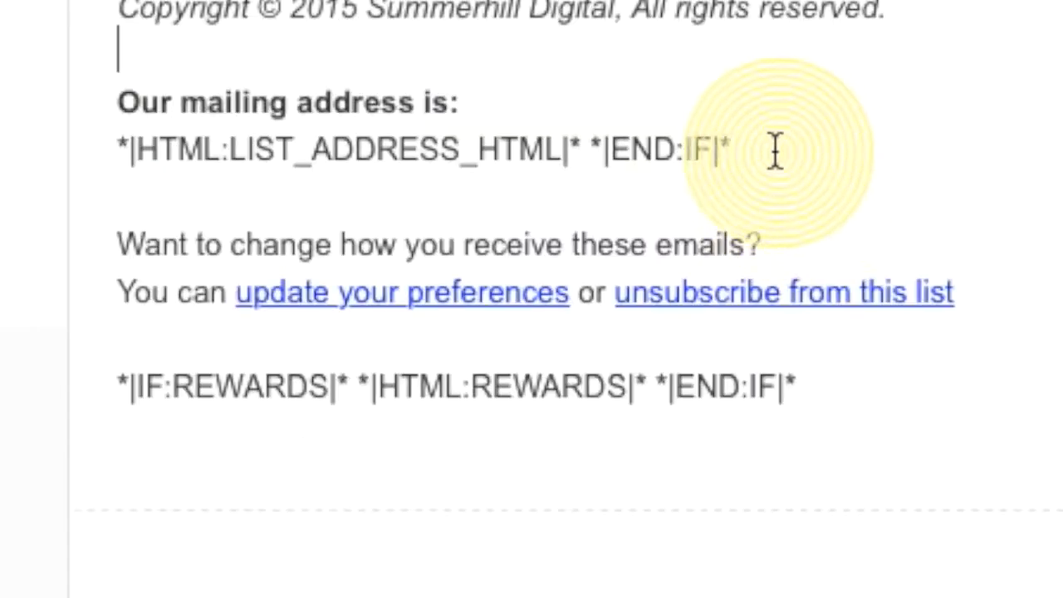
Replace the address merge tag with the company's street address and city lines.
left_click_drag(697, 246, 336, 242)
left_click_drag(369, 148, 98, 133)
key("BackSpace")
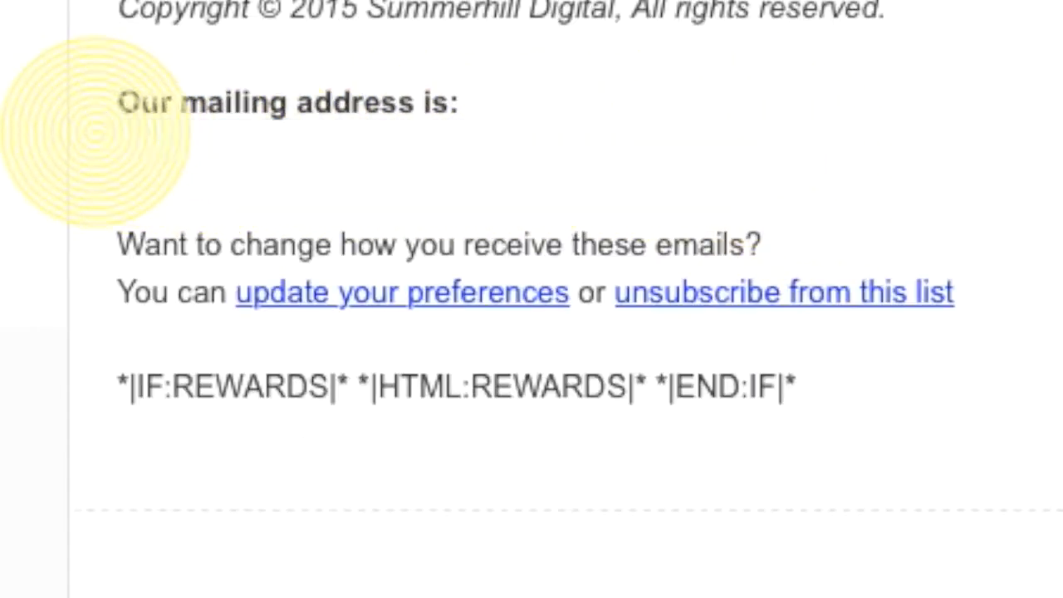
key("Return")
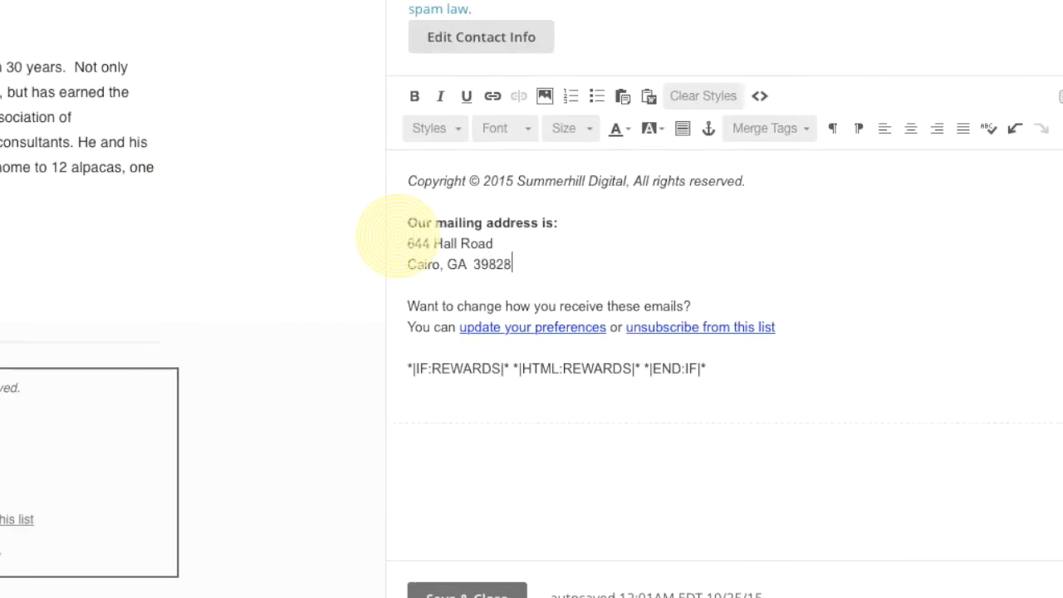
key("Return")
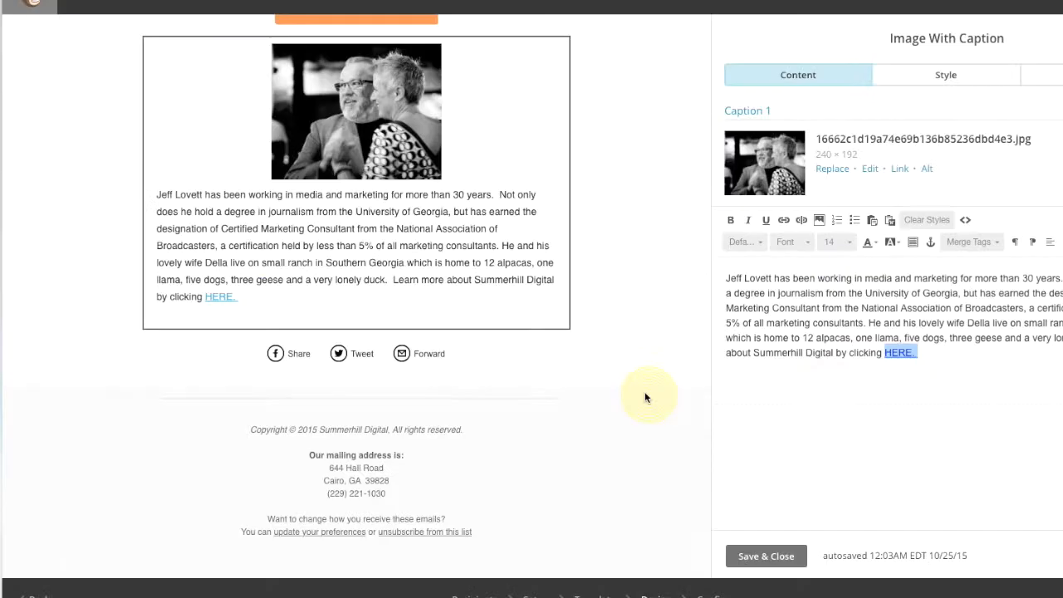
Save and close the Image With Caption bio block, review the email, and continue to Confirm.
mouse_move(566, 347)
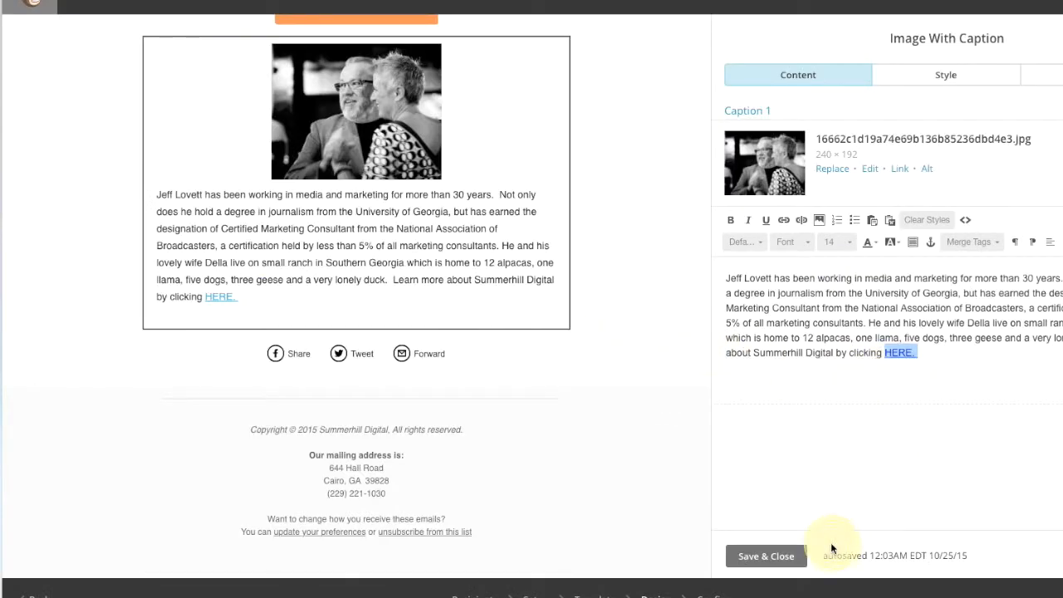
left_click(785, 555)
scroll(474, 176, "up", 4)
scroll(475, 175, "up", 5)
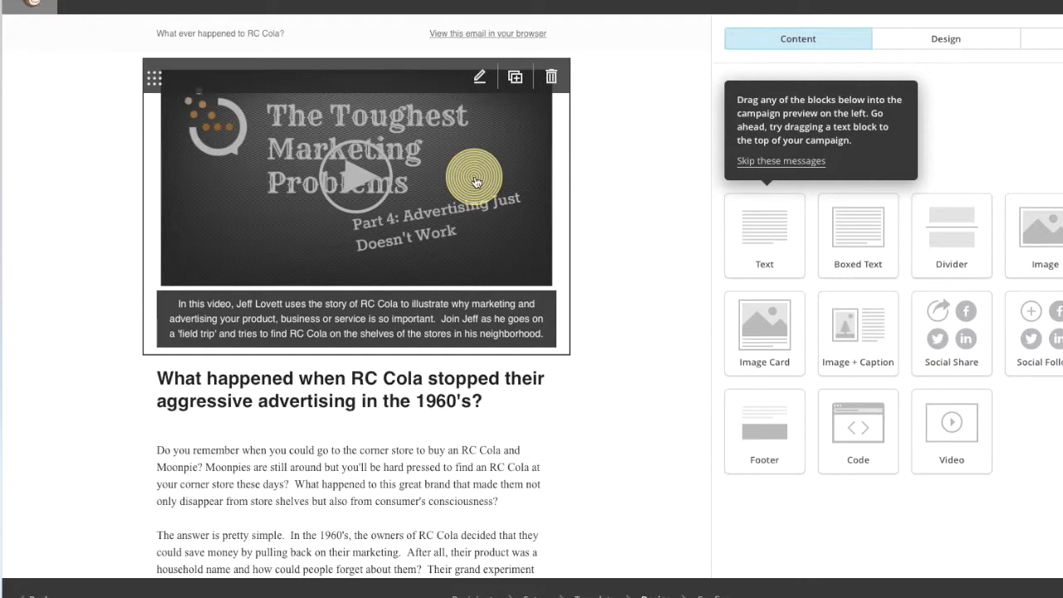
scroll(476, 181, "down", 3)
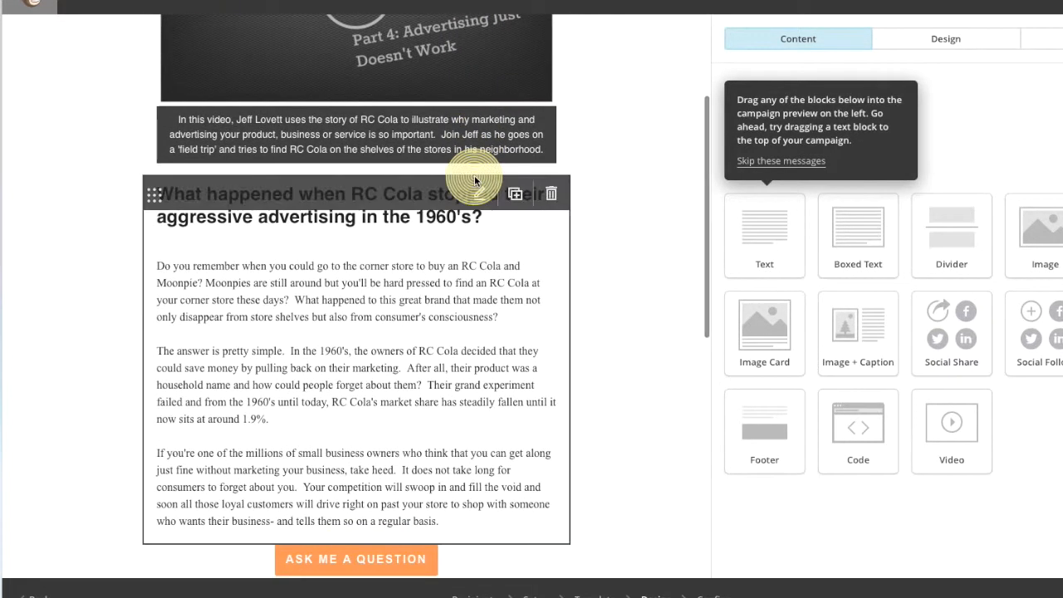
scroll(475, 181, "up", 3)
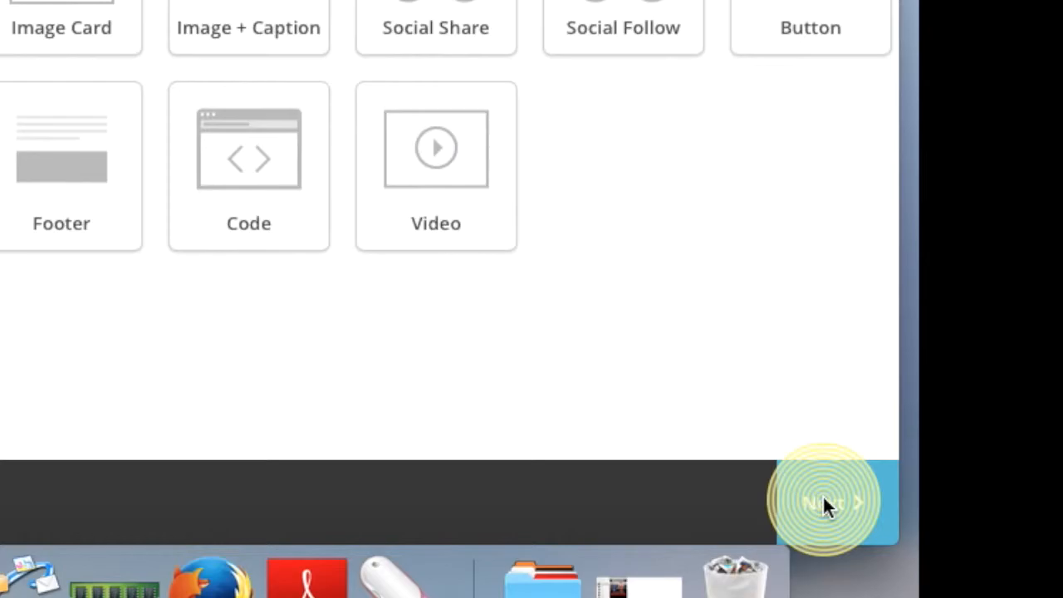
left_click(1062, 575)
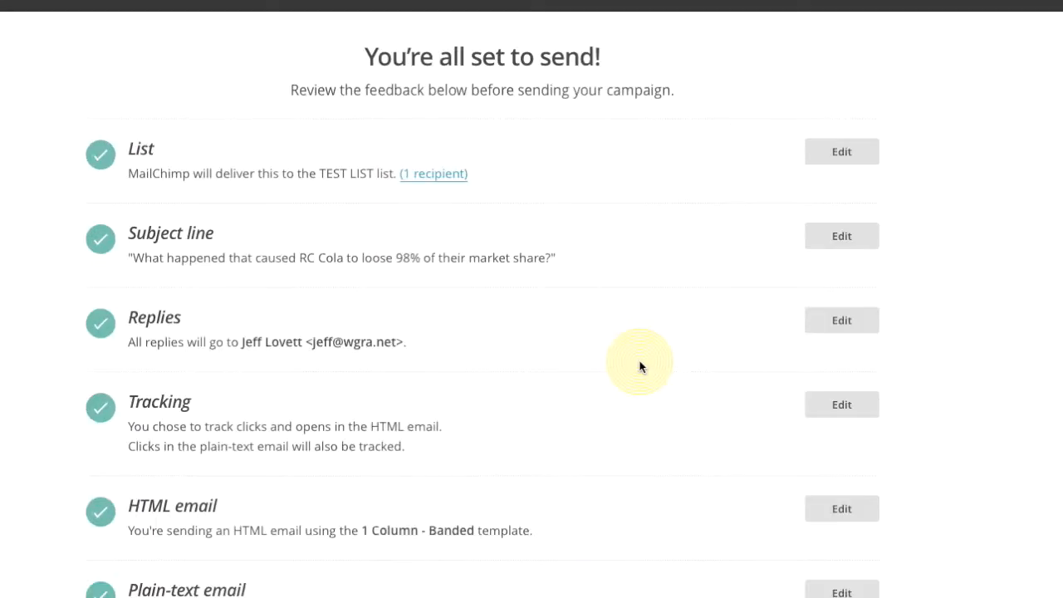
Scroll through the Confirm checklist of list, subject, replies, tracking, footer and Social Cards items.
scroll(640, 366, "down", 1)
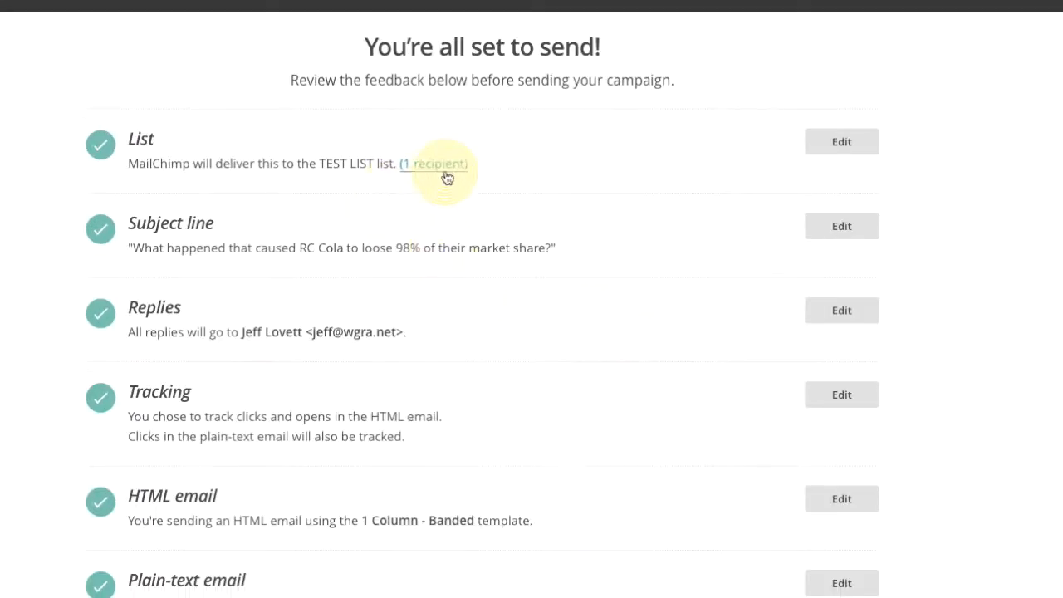
scroll(316, 150, "down", 3)
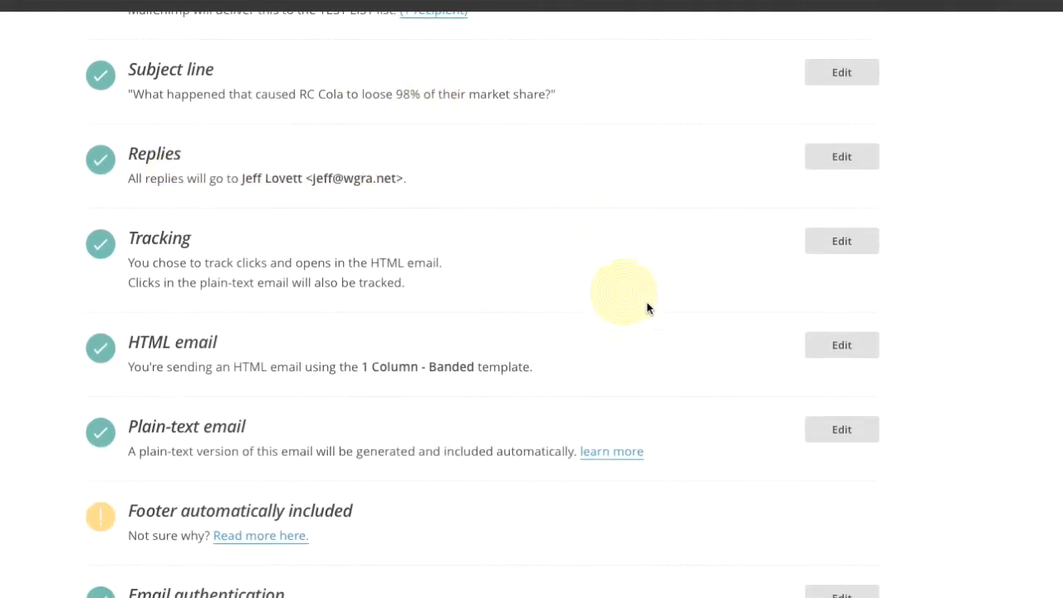
scroll(730, 347, "down", 1)
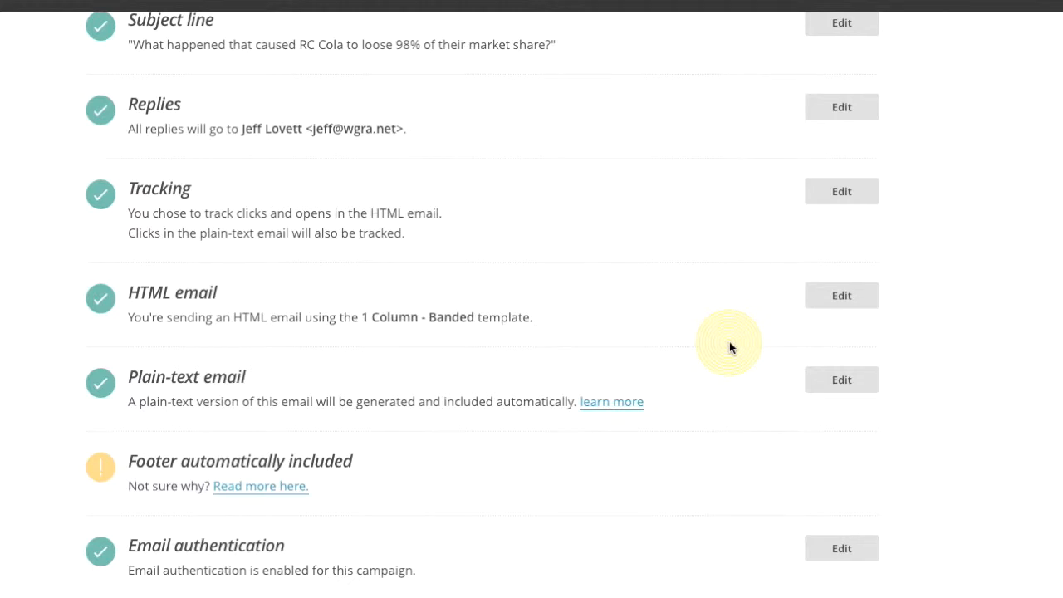
scroll(730, 343, "down", 1)
scroll(729, 343, "down", 1)
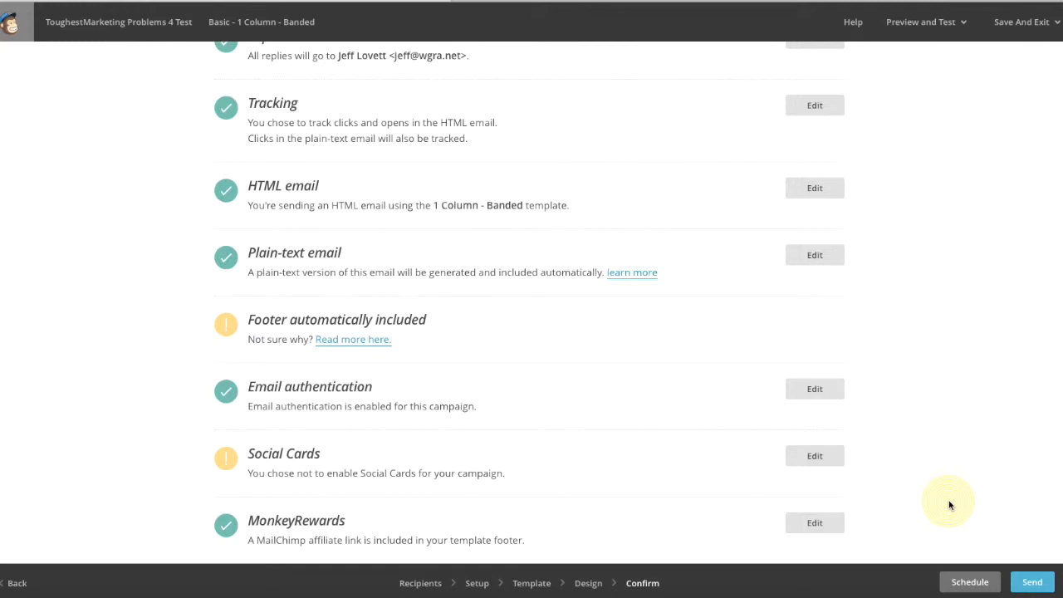
Schedule the campaign for October 26 2015 at 1:00 PM Eastern Time.
left_click(970, 581)
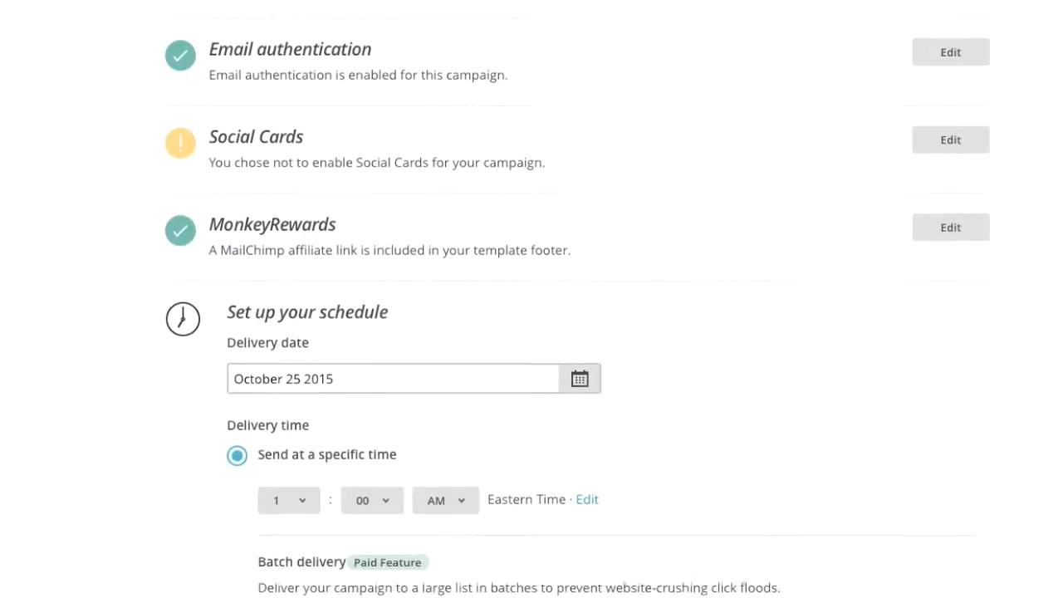
scroll(807, 457, "down", 1)
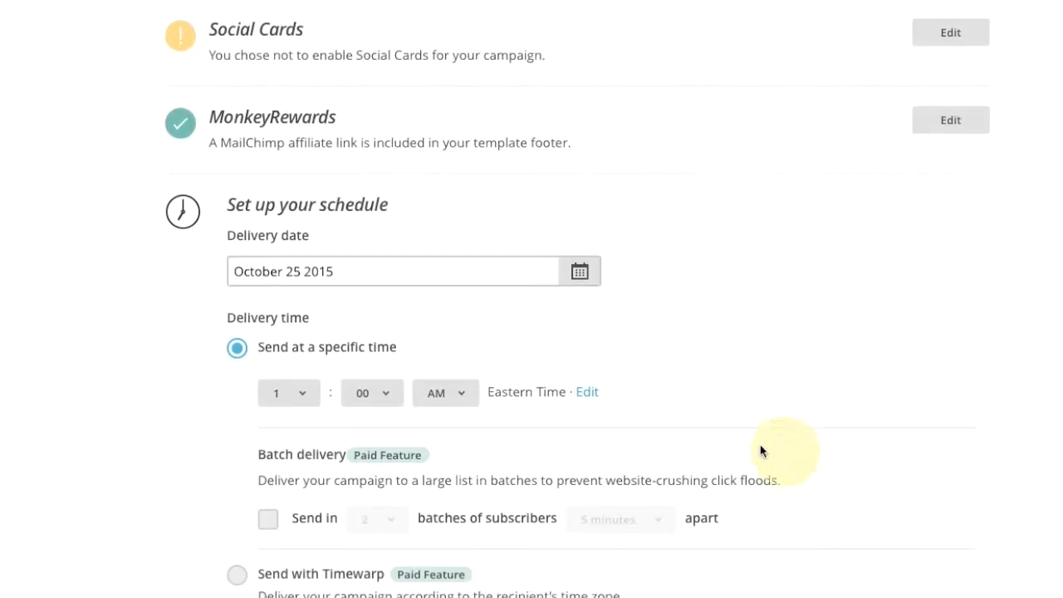
left_click(579, 277)
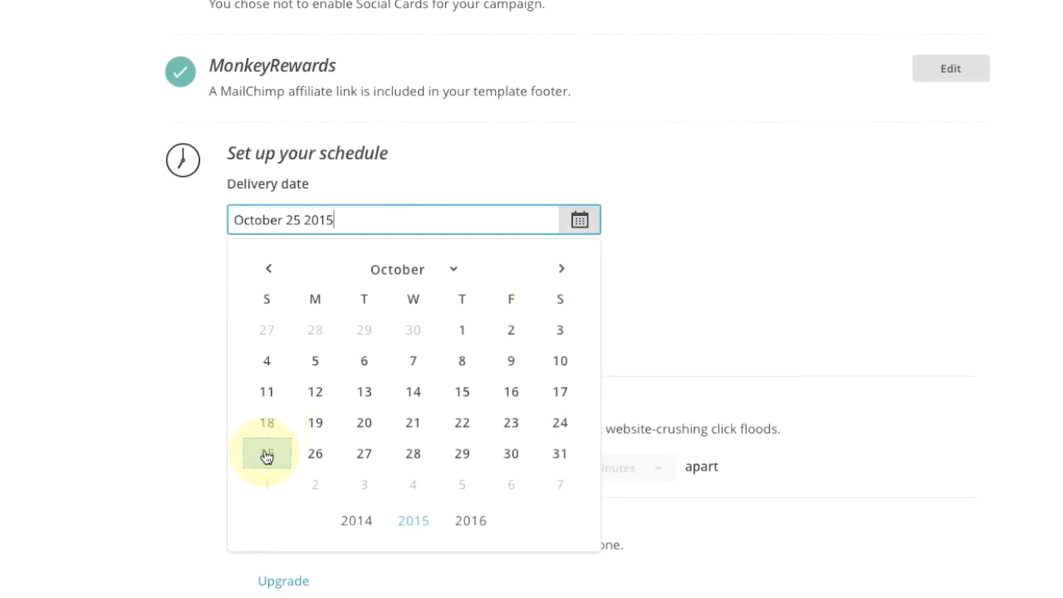
left_click(323, 456)
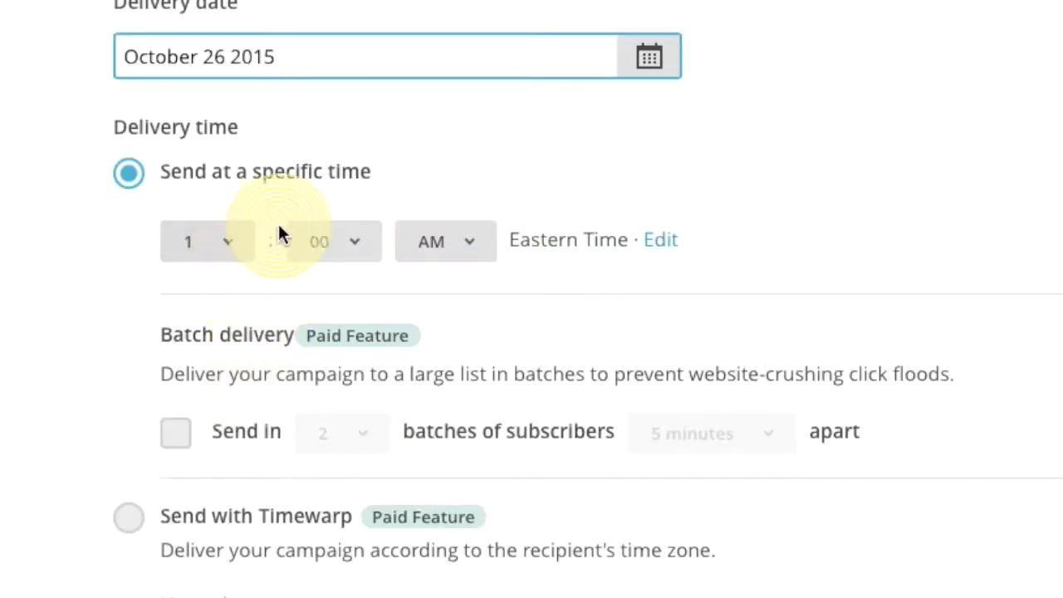
left_click(469, 248)
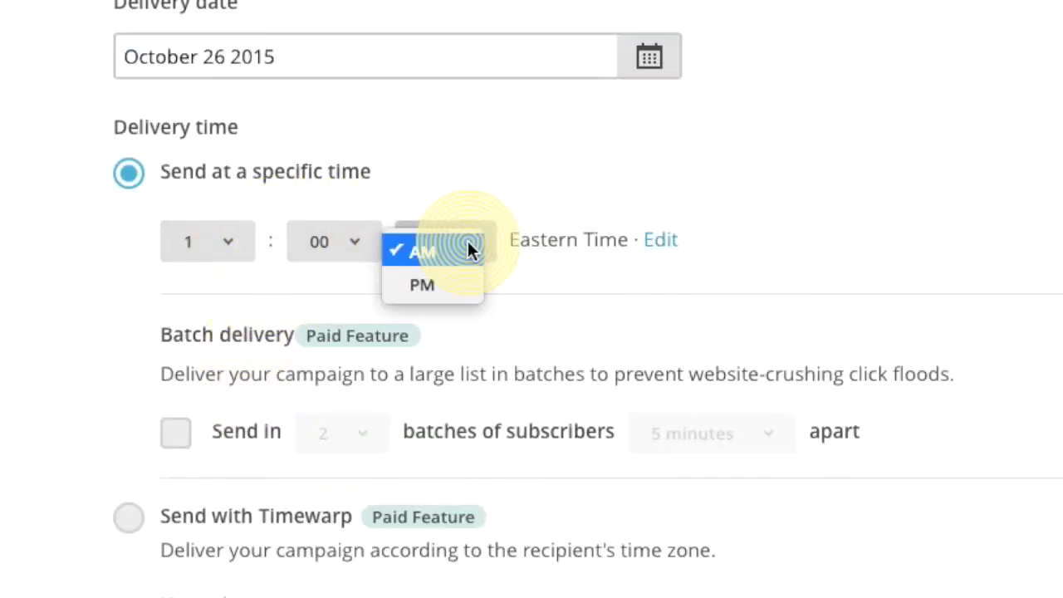
left_click(431, 282)
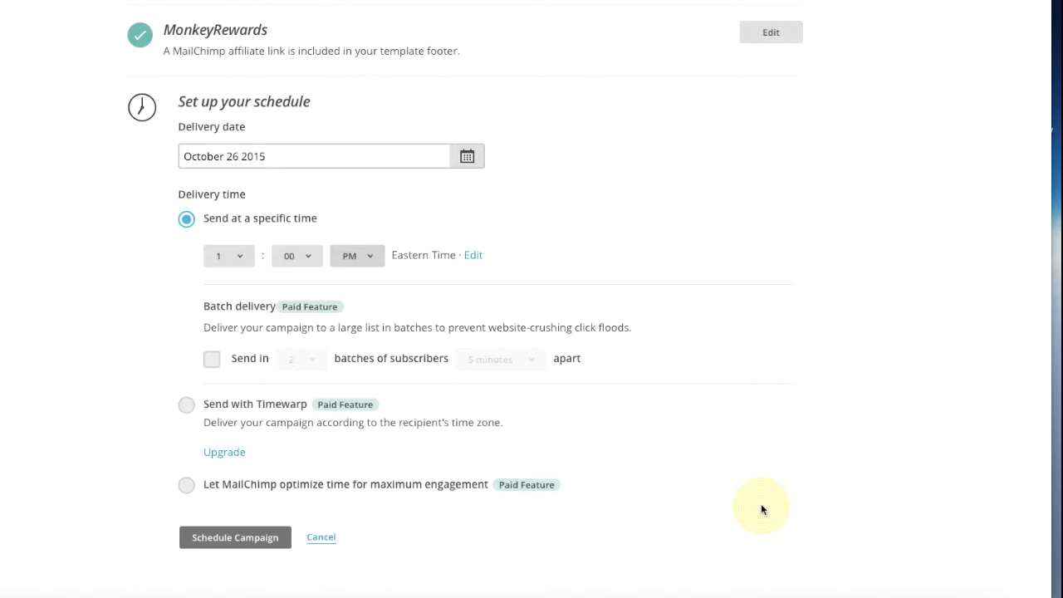
left_click(234, 539)
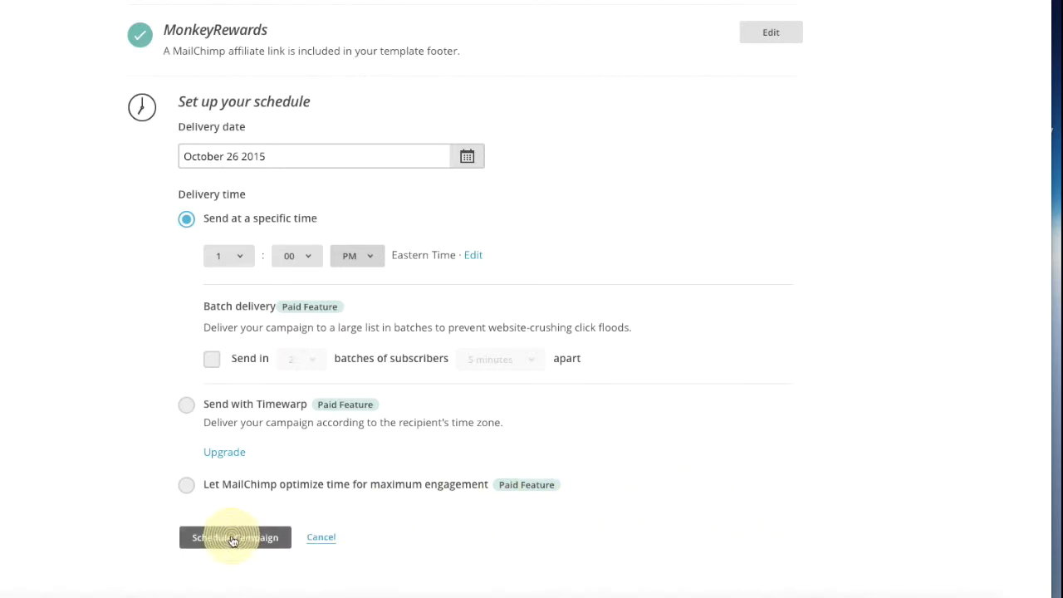